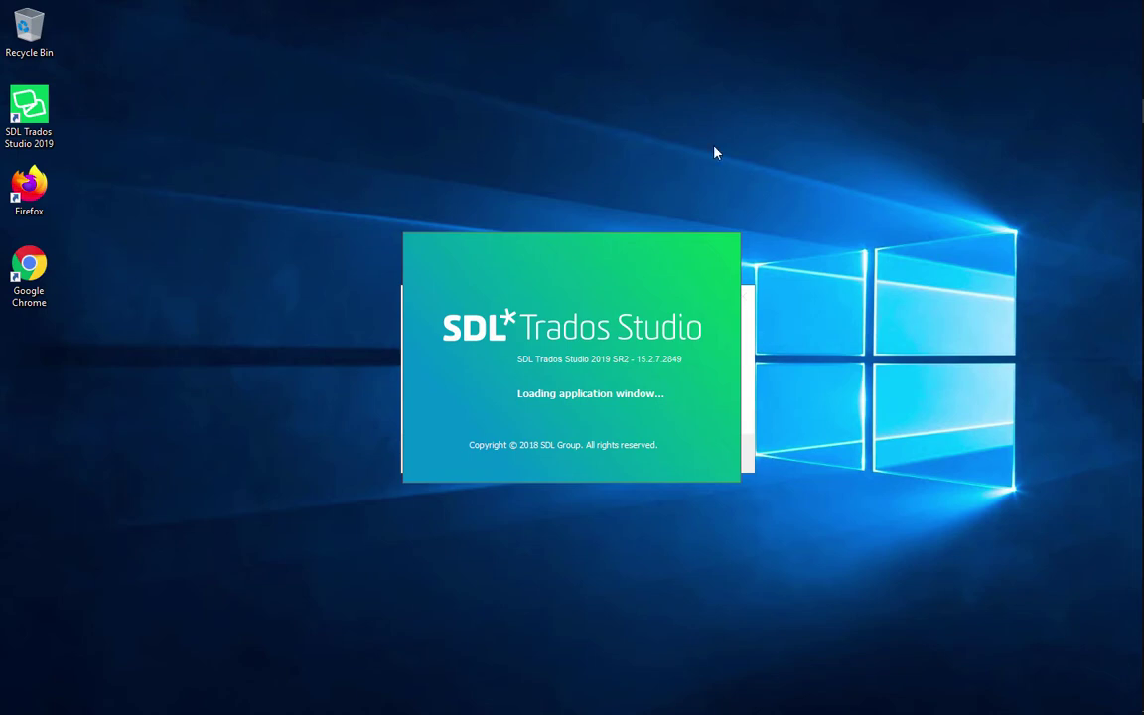
Bring the Qualitivity settings backup prompt forward as Trados Studio 2019 starts up
mouse_move(1141, 112)
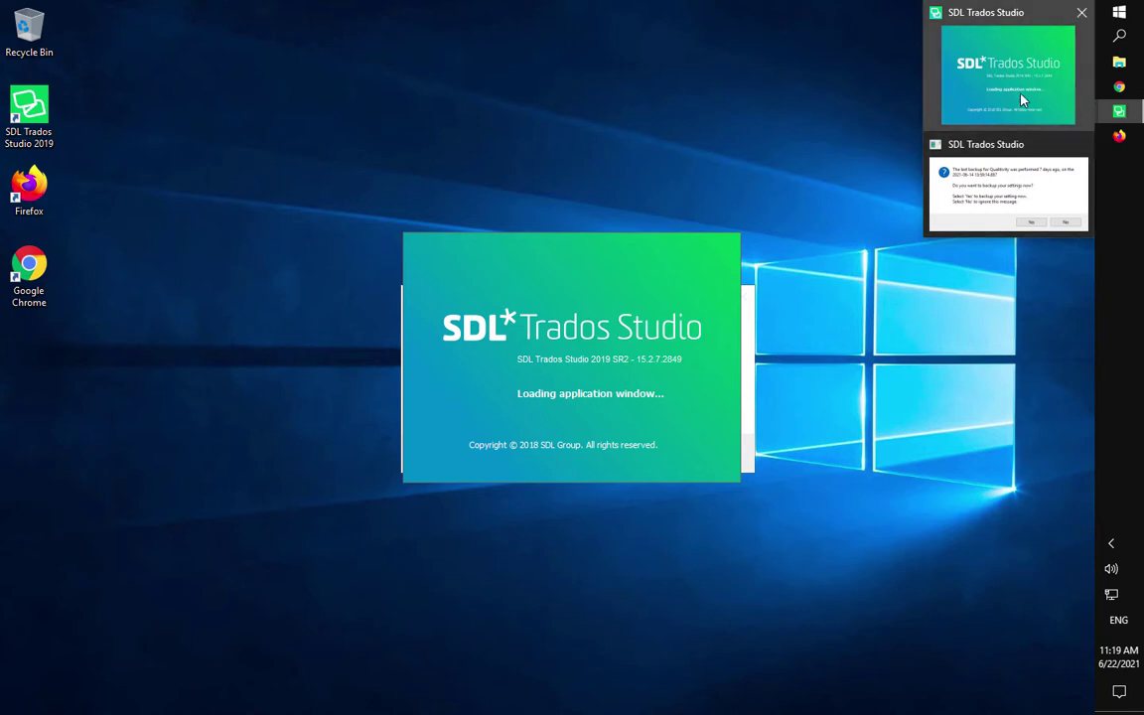
Decline the Qualitivity settings backup so Trados opens on the Projects view
left_click(1023, 183)
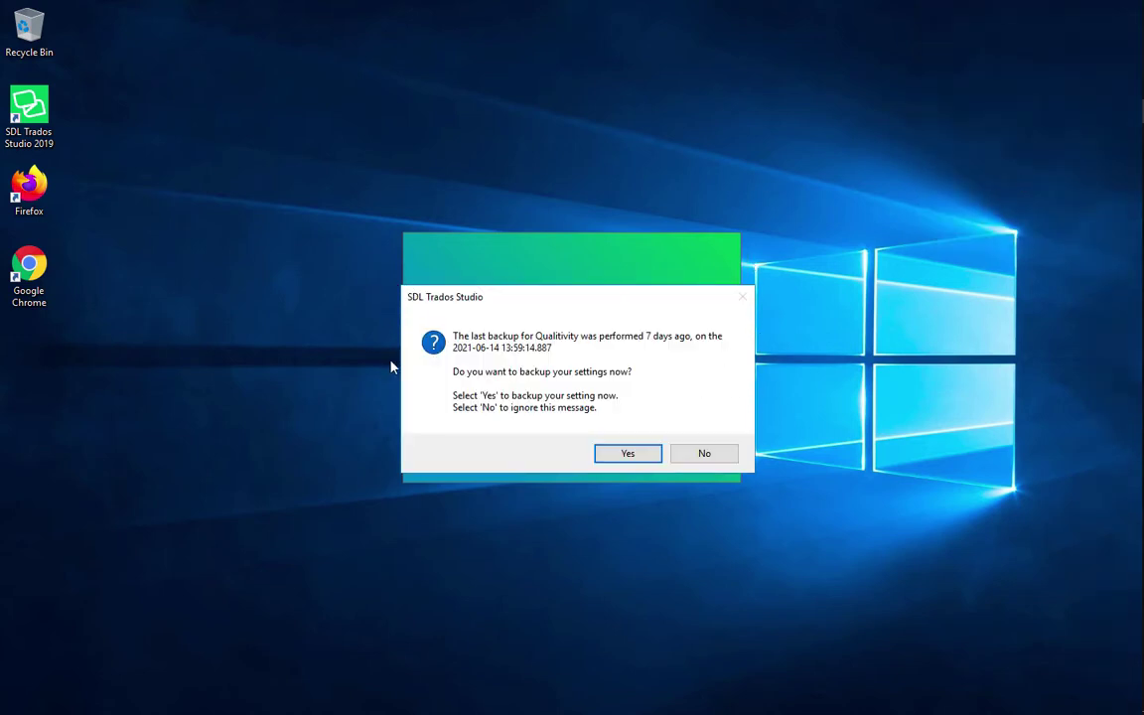
left_click(685, 454)
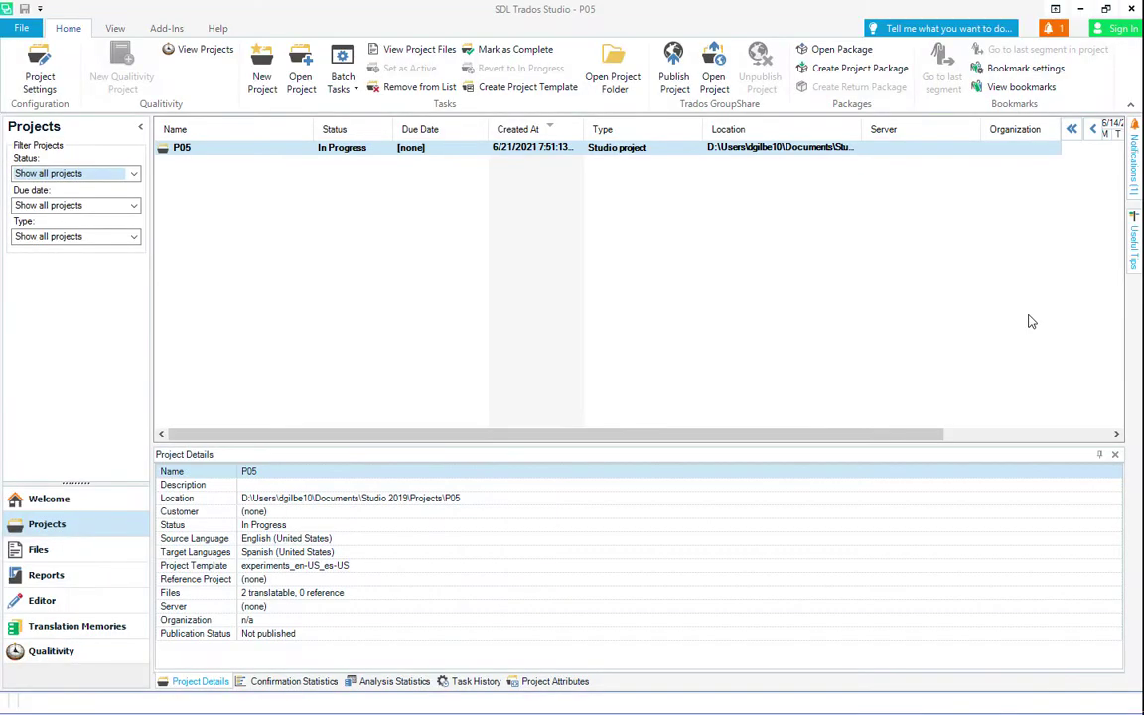
Clear the project selection, visit the Welcome view, and return to Projects showing P03
left_click(433, 235)
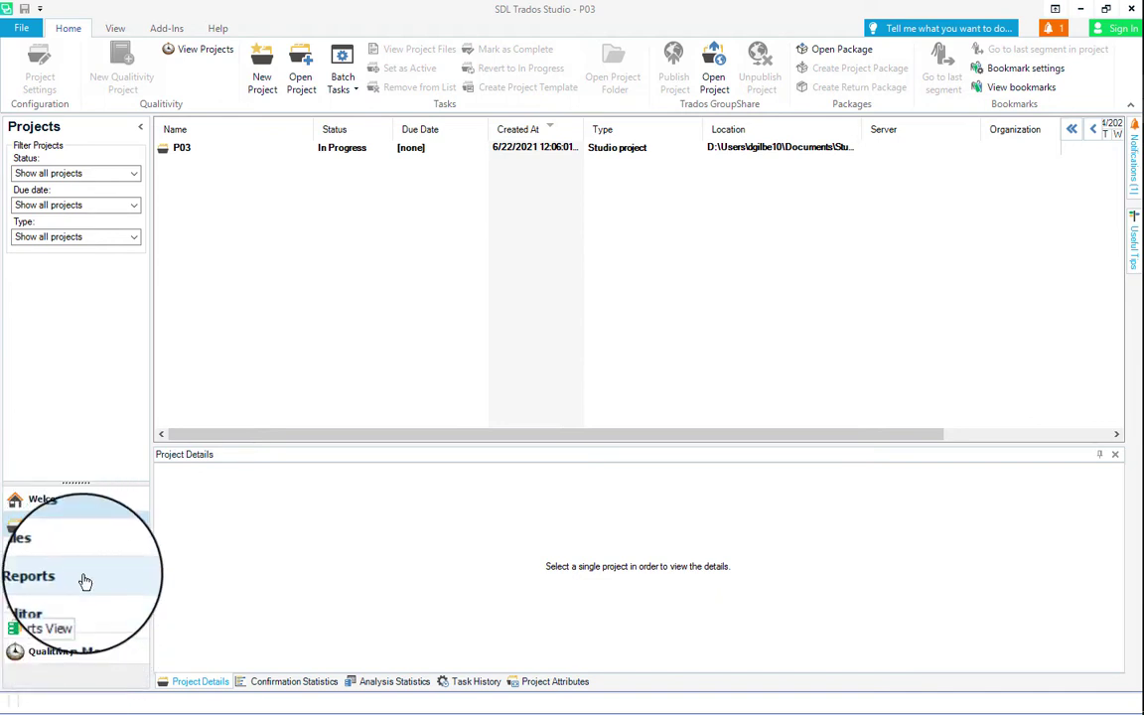
left_click(89, 502)
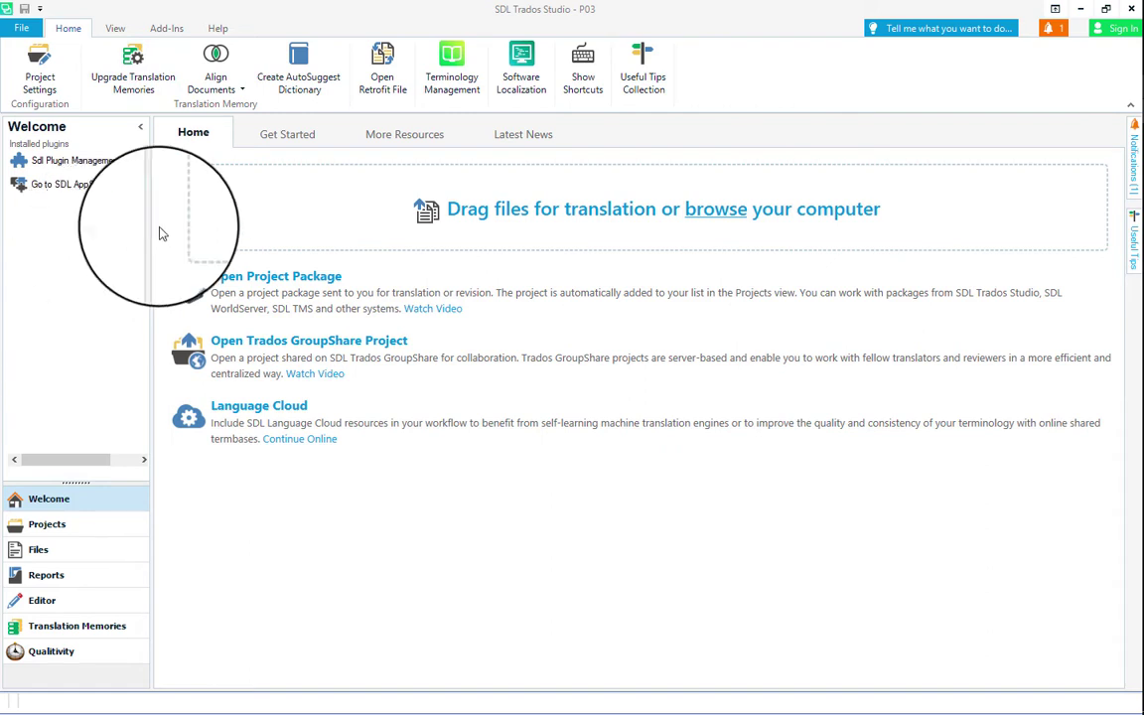
left_click(71, 526)
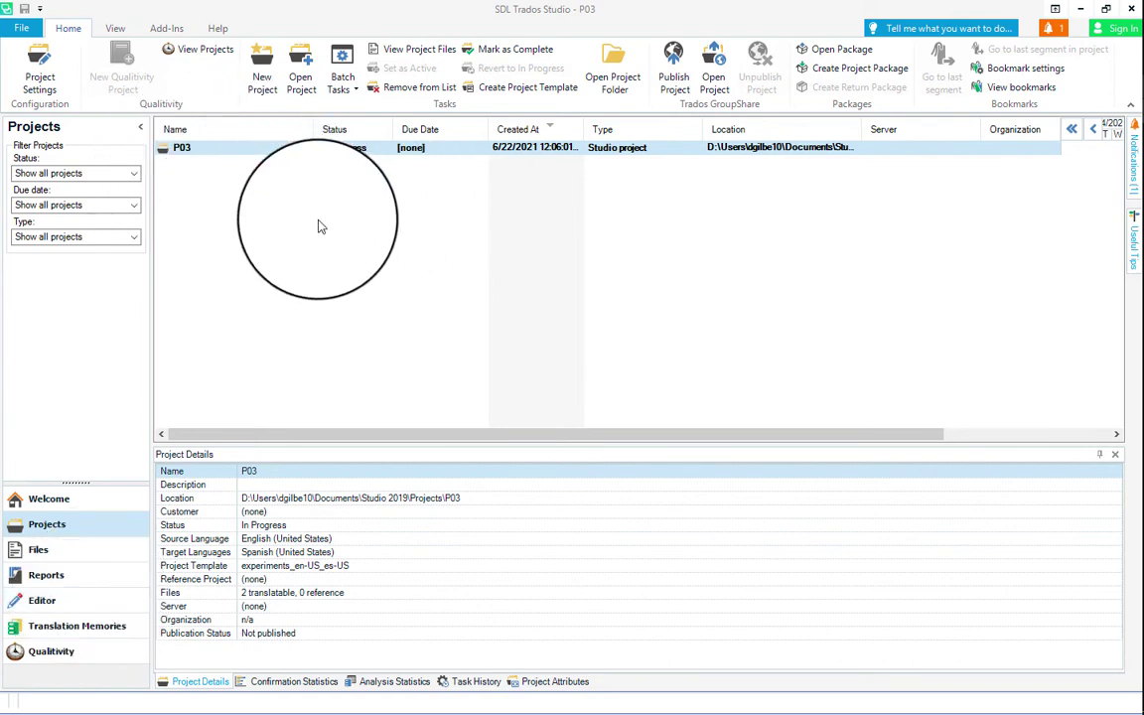
Open project P03's file list, then open Text_1.docx.sdlxliff in the editor
double_click(227, 151)
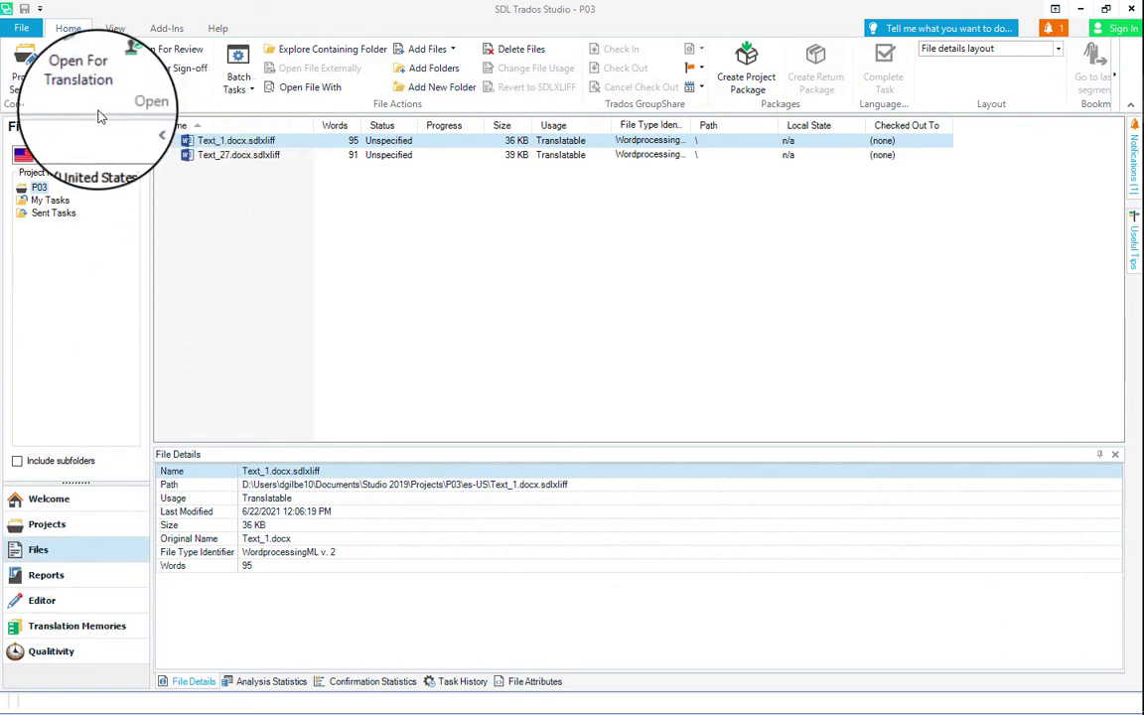
double_click(225, 143)
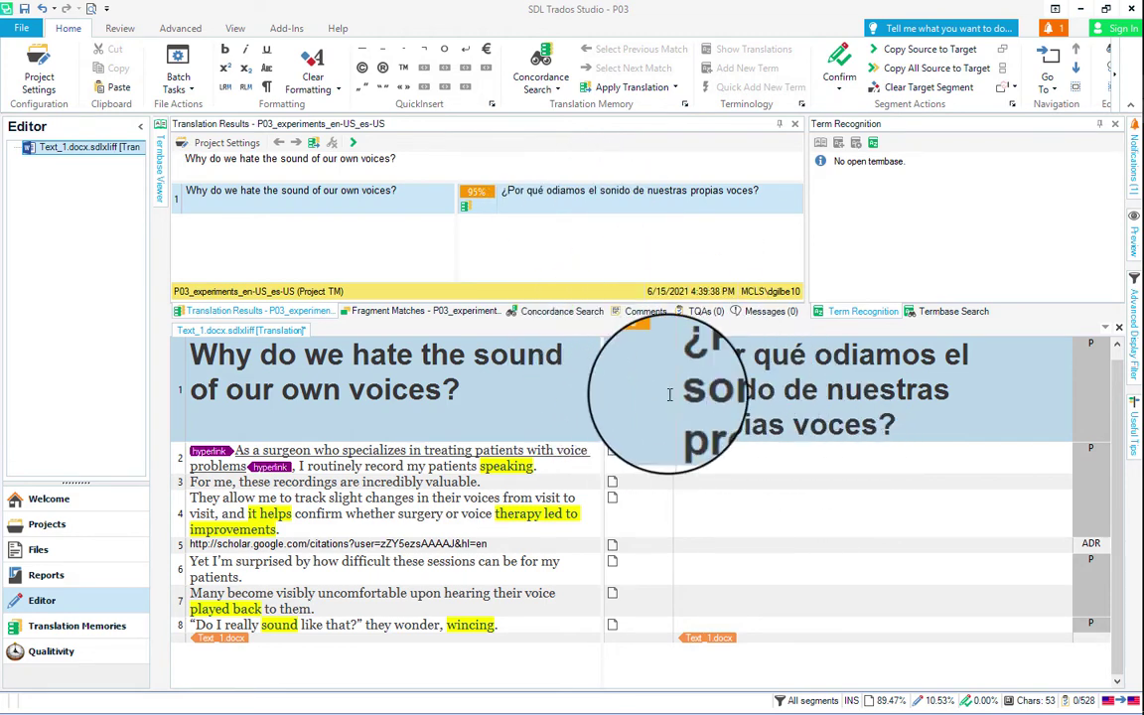
Inspect segment 1's 95% match '¿Por qué odiamos el sonido de nuestras propias voces?'
mouse_move(669, 394)
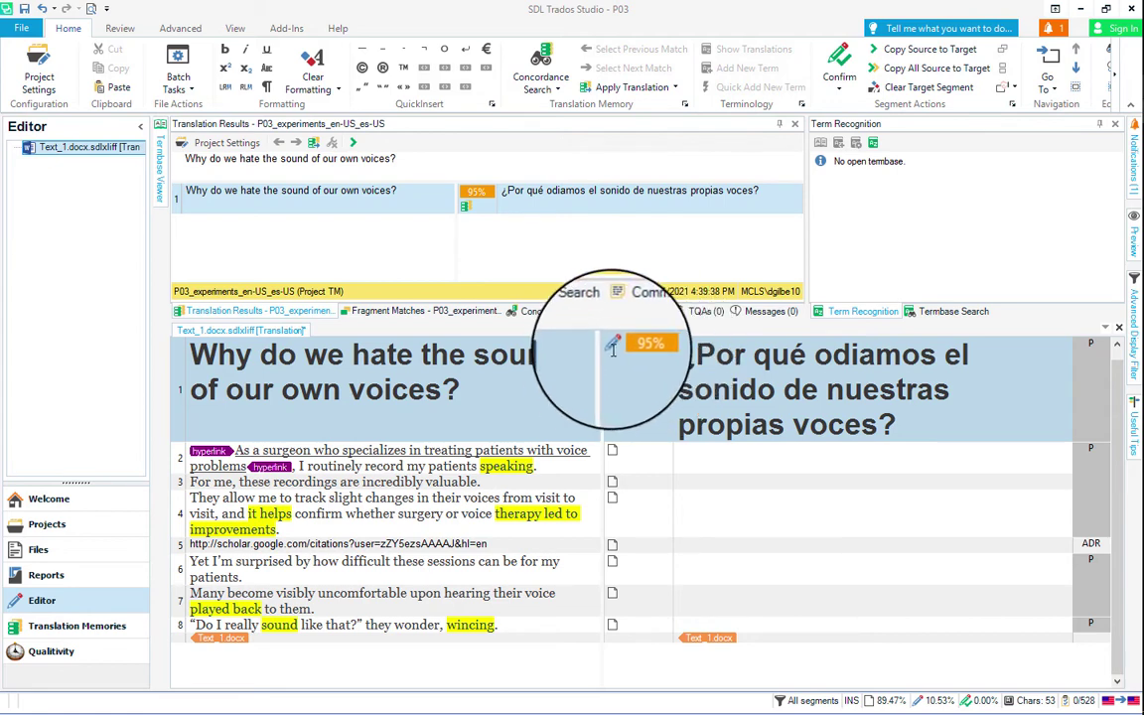
mouse_move(607, 356)
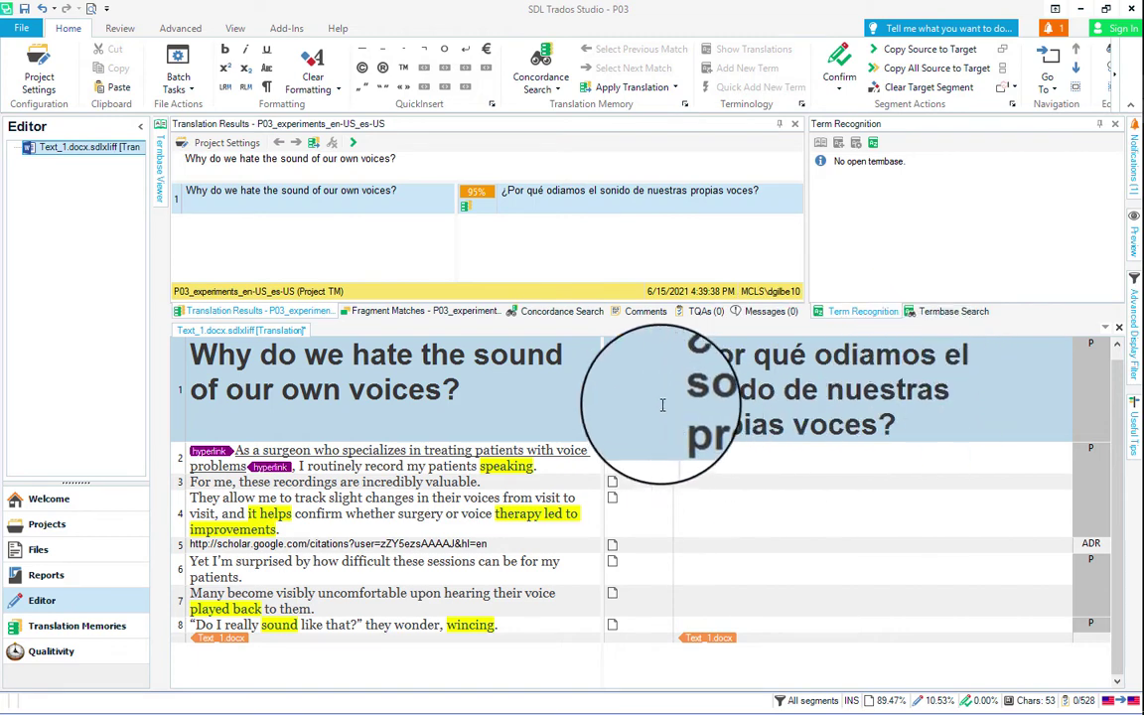
mouse_move(657, 346)
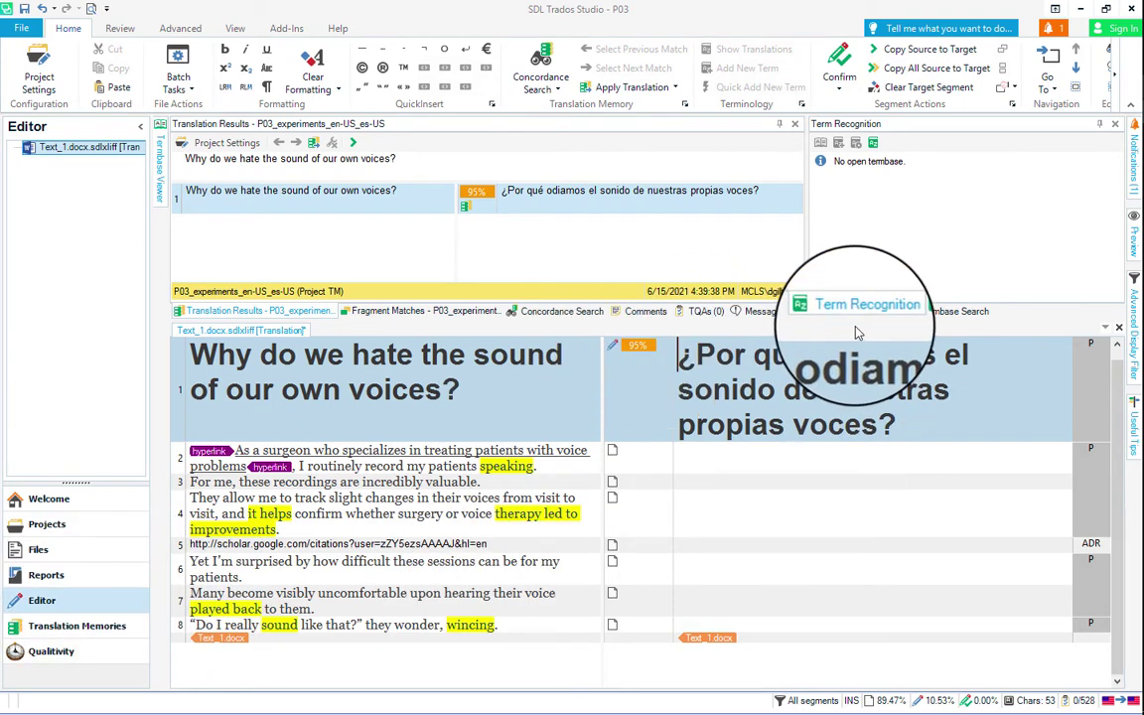
mouse_move(1132, 69)
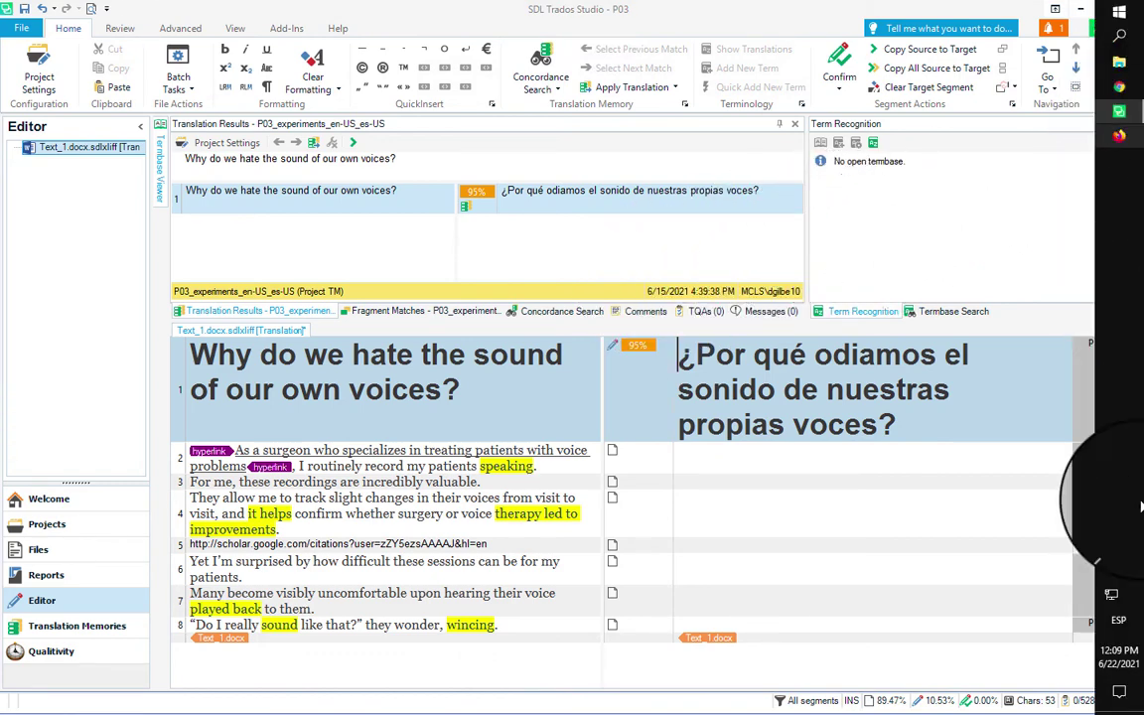
Switch the Windows keyboard input to the Spanish (Spain) Spanish layout
left_click(1128, 623)
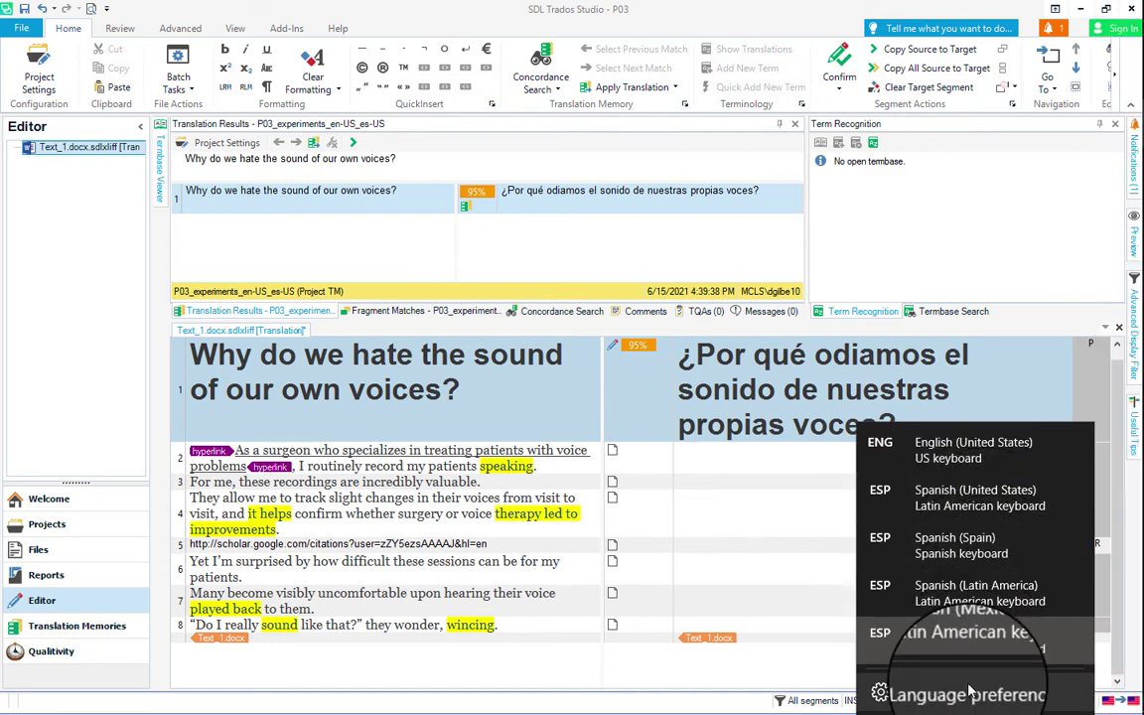
left_click(970, 551)
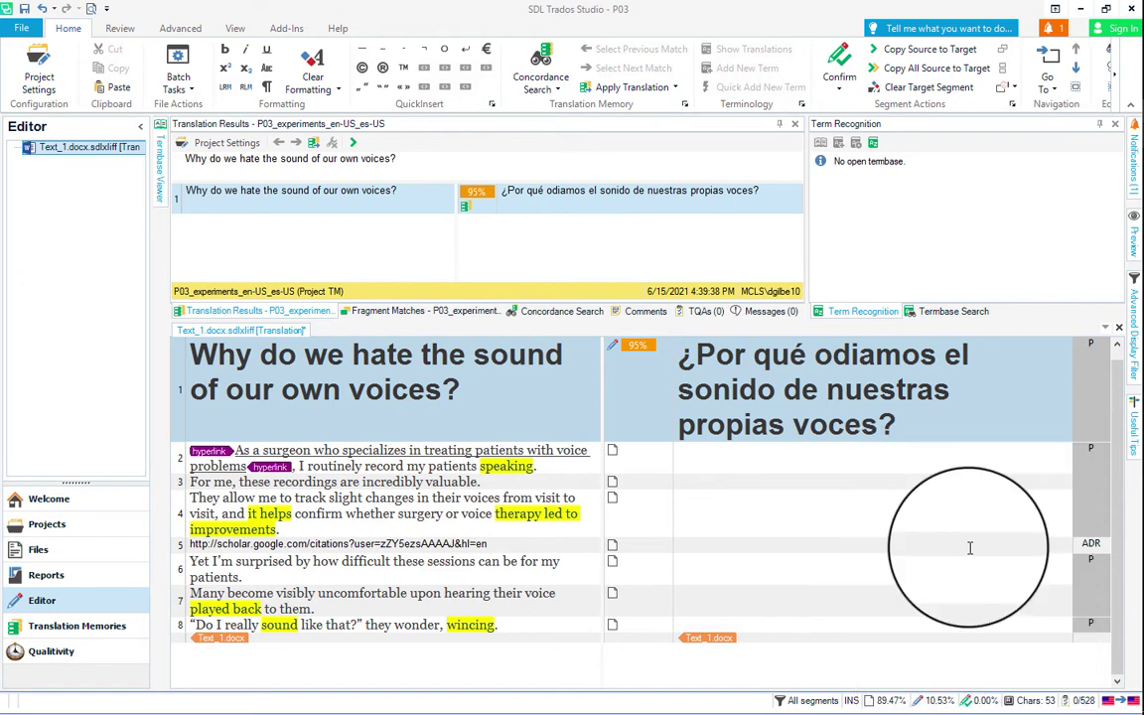
mouse_move(1140, 248)
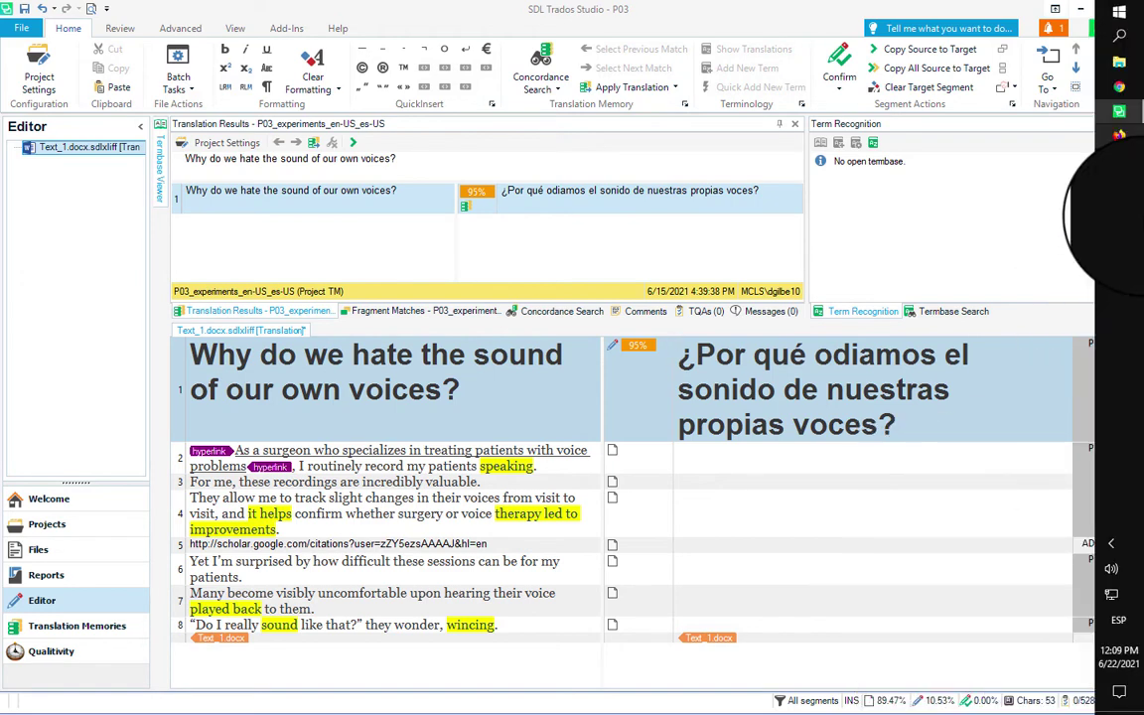
left_click(1114, 620)
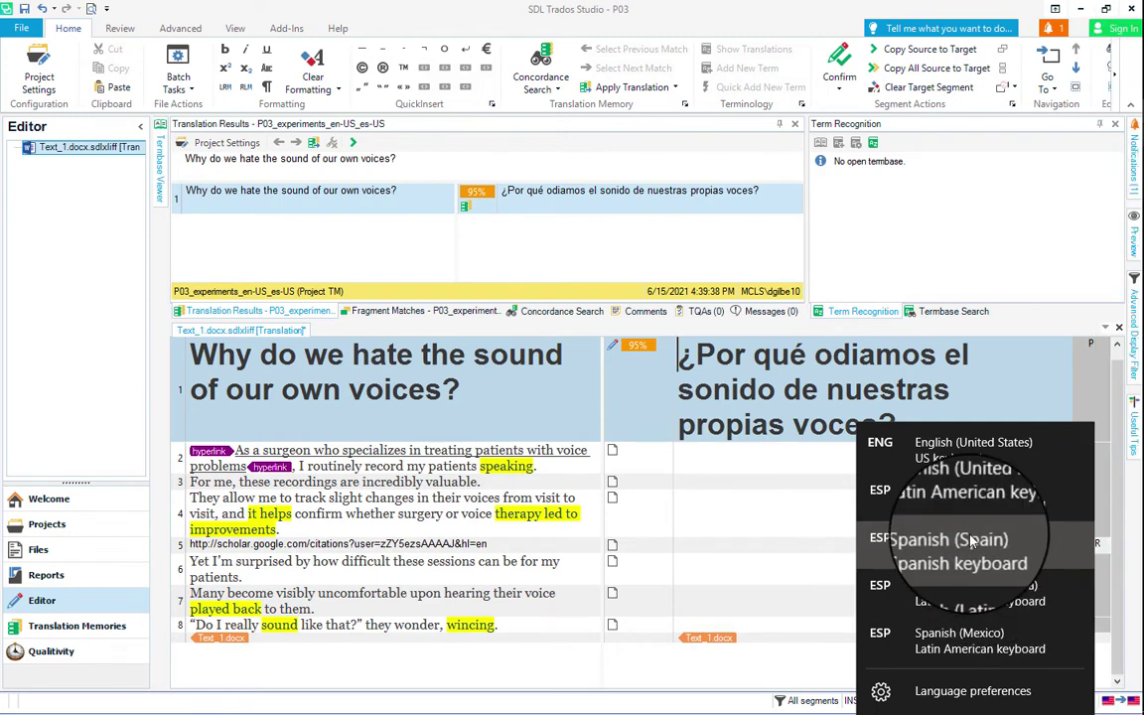
left_click(937, 517)
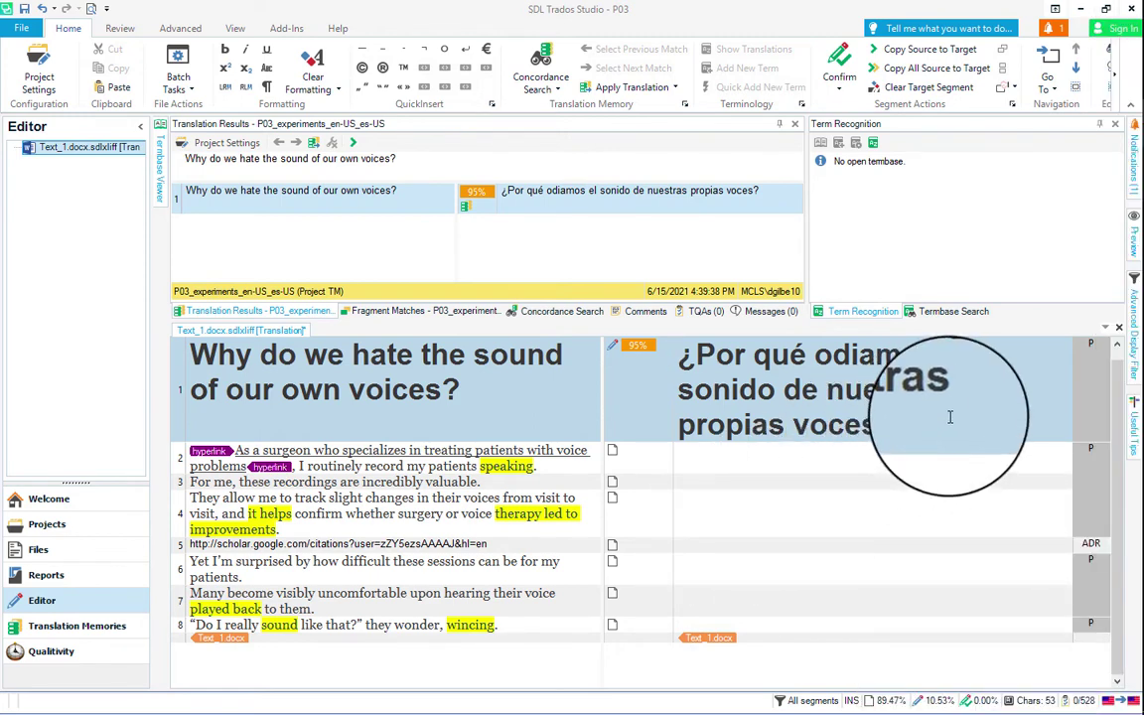
type("éáñ")
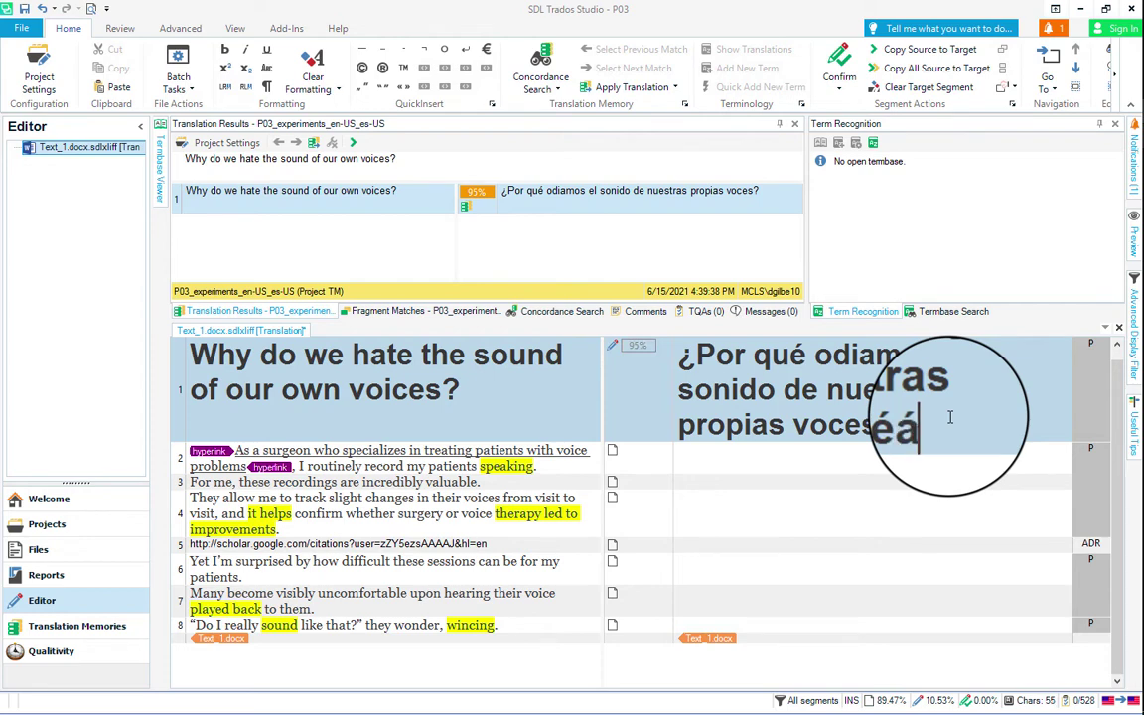
key("BackSpace")
key("BackSpace")
key("BackSpace")
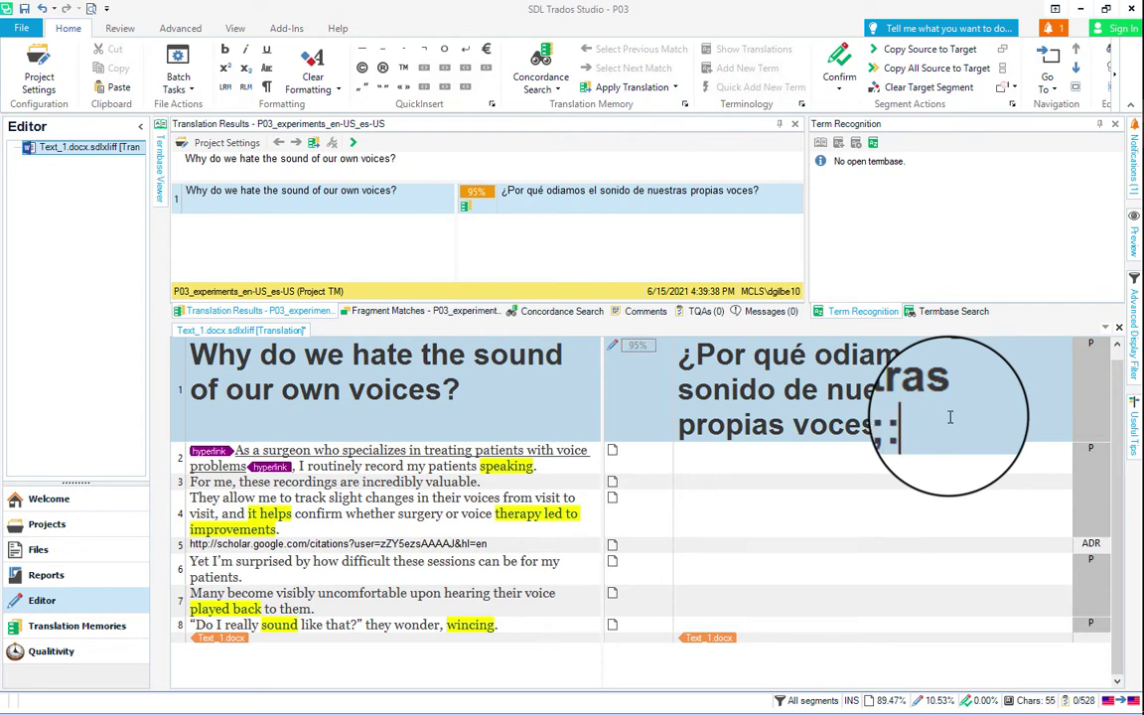
type("¿?")
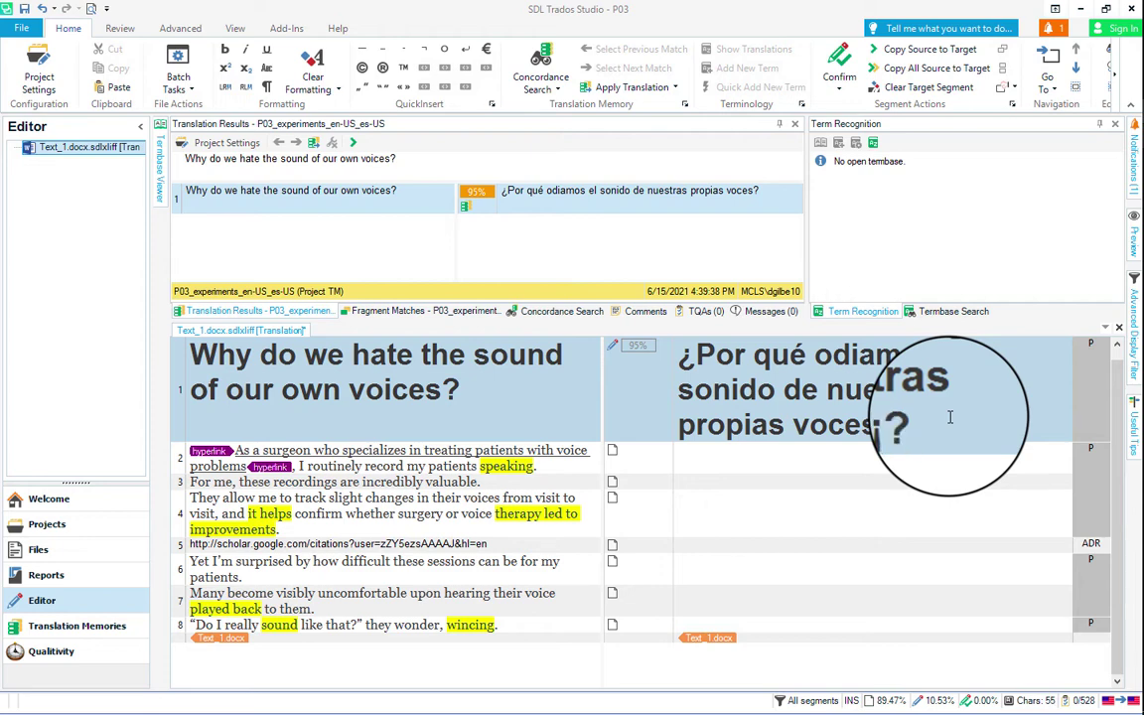
type("¿")
key("BackSpace")
key("BackSpace")
key("BackSpace")
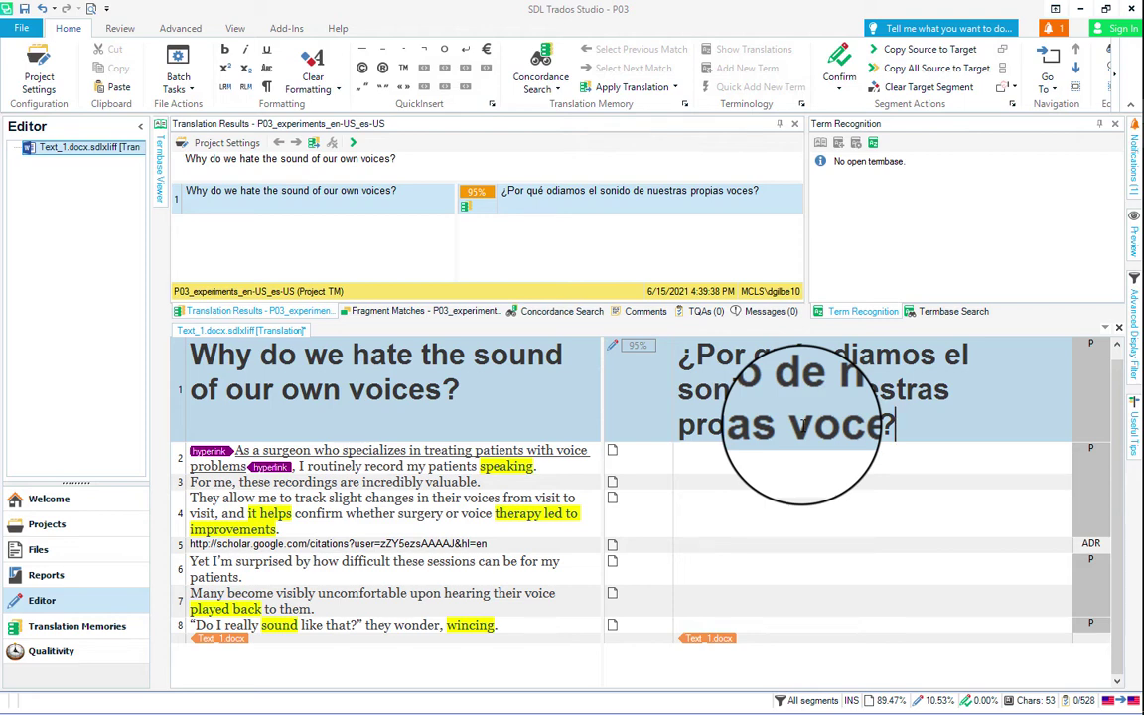
Confirm segment 1's Spanish translation
left_click(747, 465)
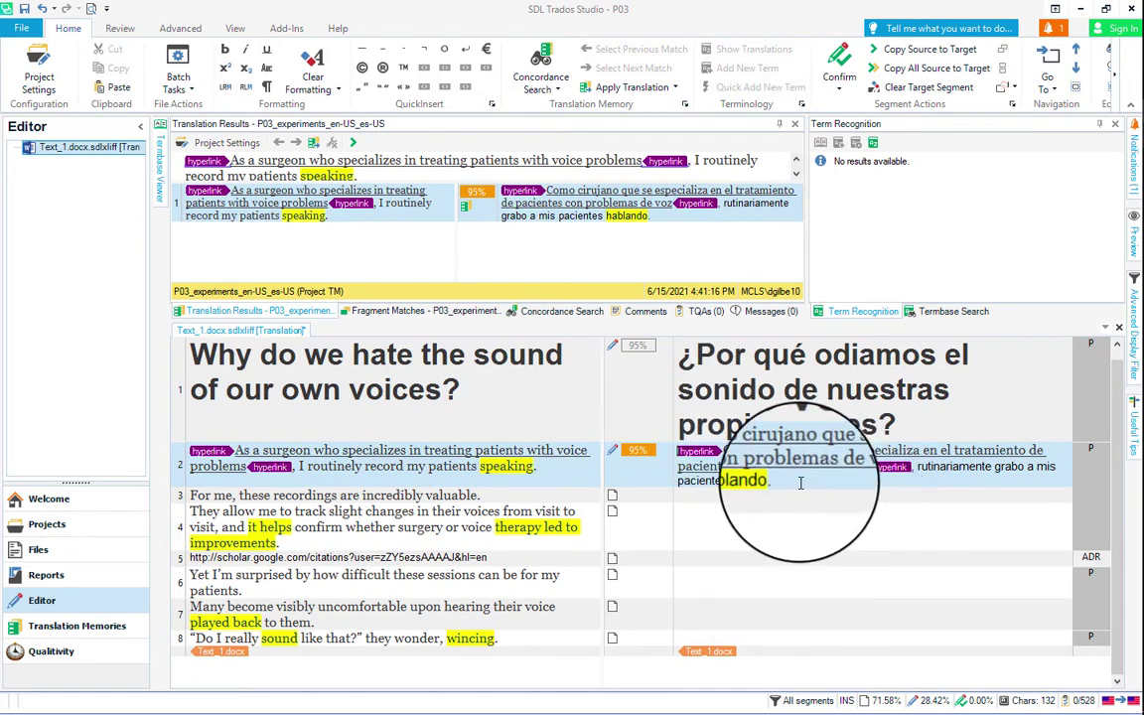
left_click(908, 429)
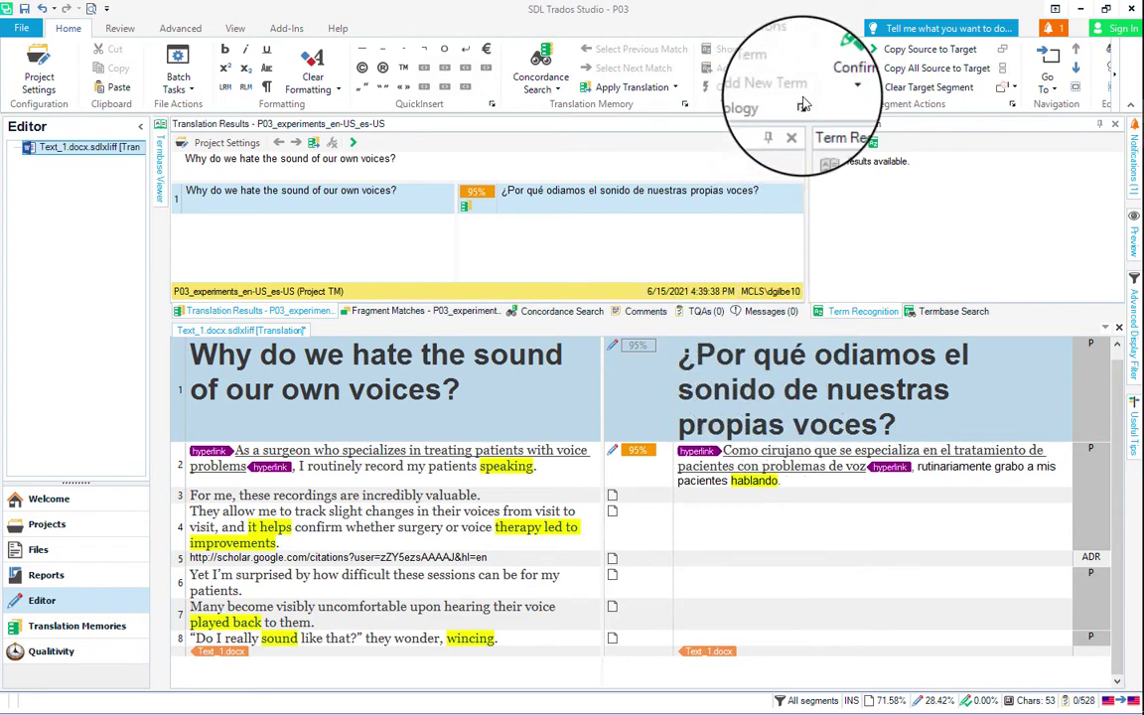
left_click(840, 58)
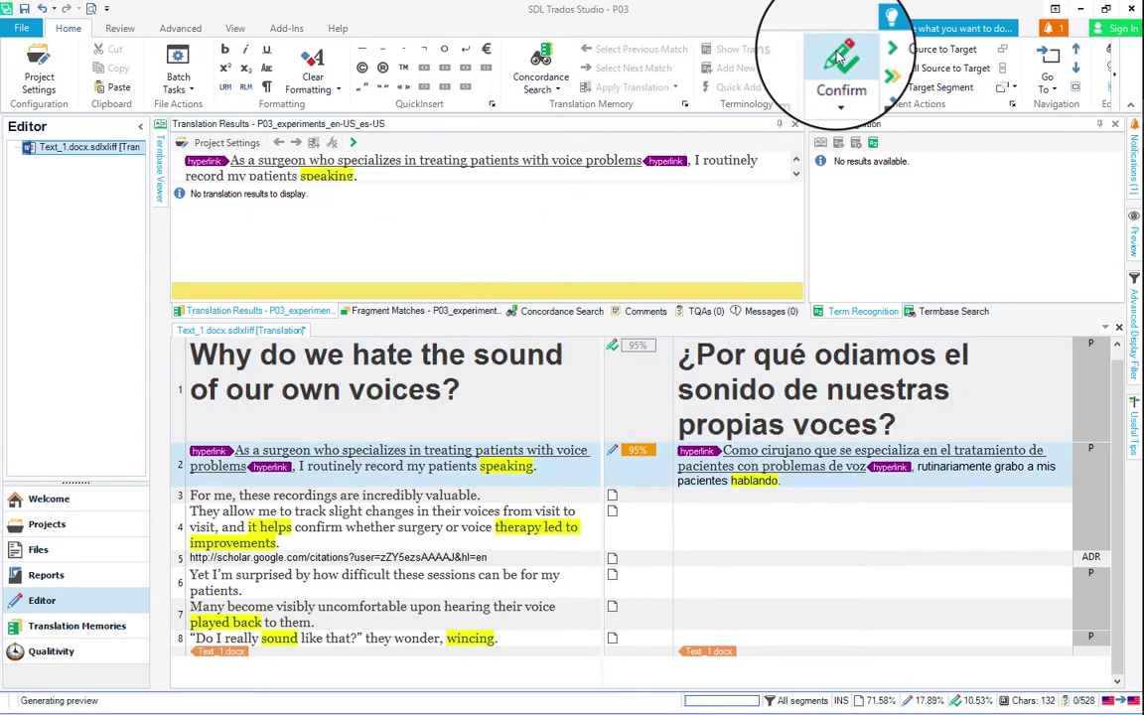
In segment 2, delete 'hablando', add 'la voz' after 'grabo', and confirm it
double_click(755, 481)
key("BackSpace")
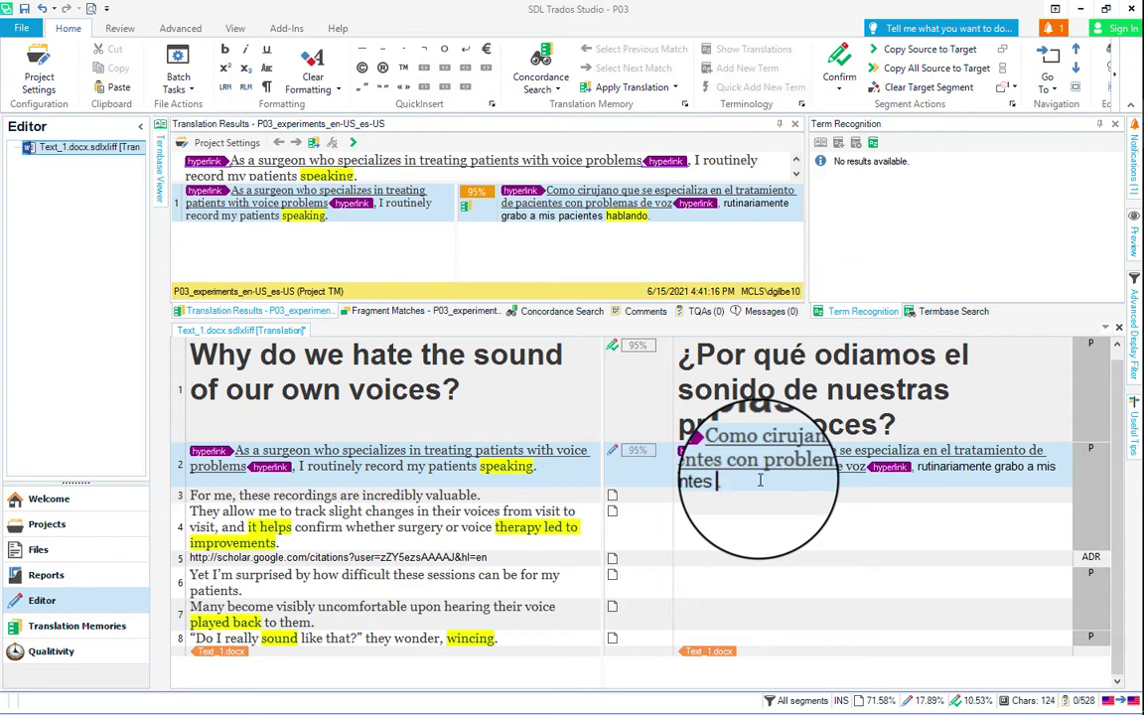
key("BackSpace")
left_click(1024, 466)
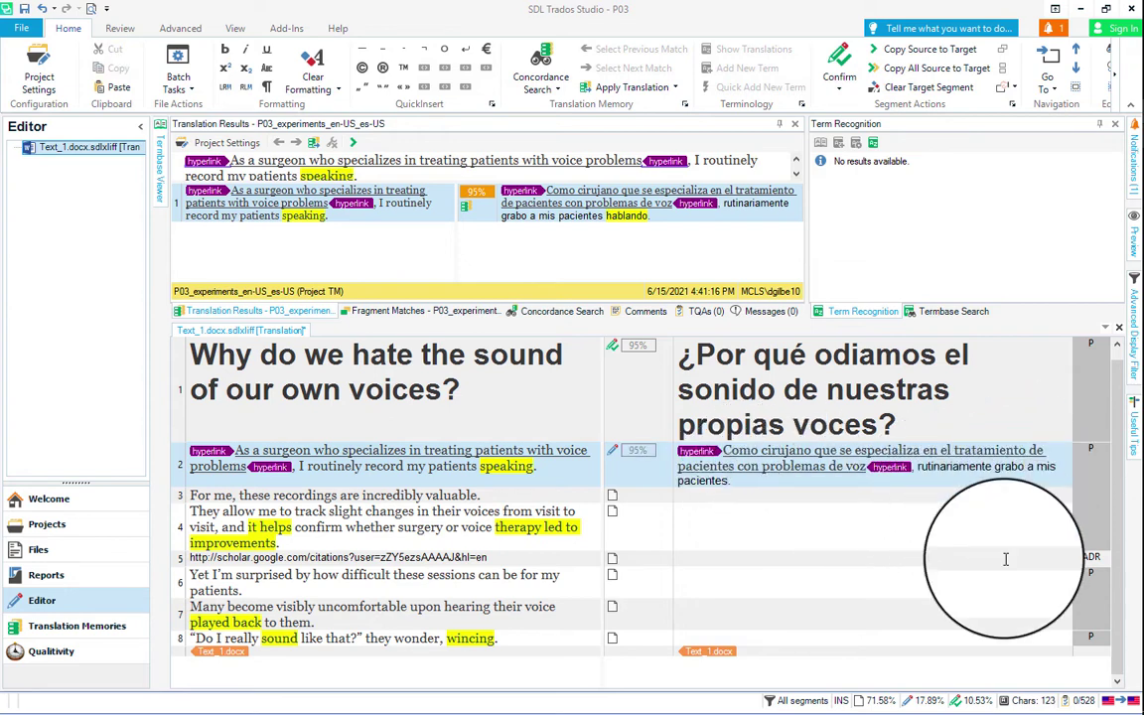
type("la voz")
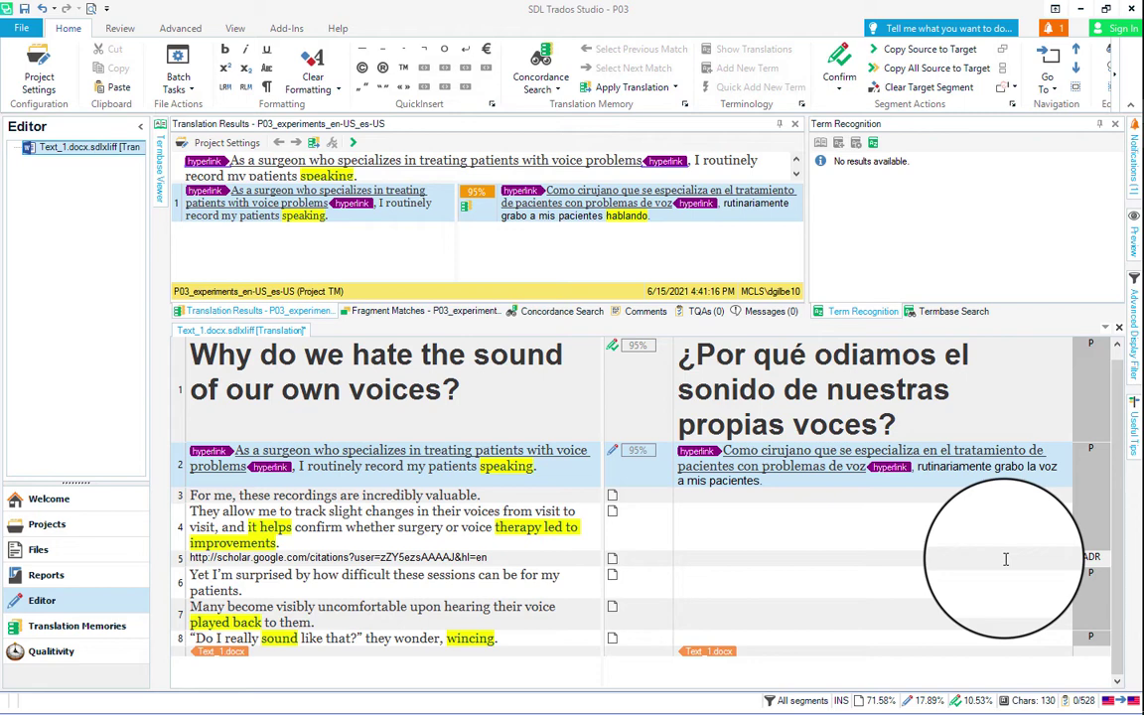
key("ctrl+Return")
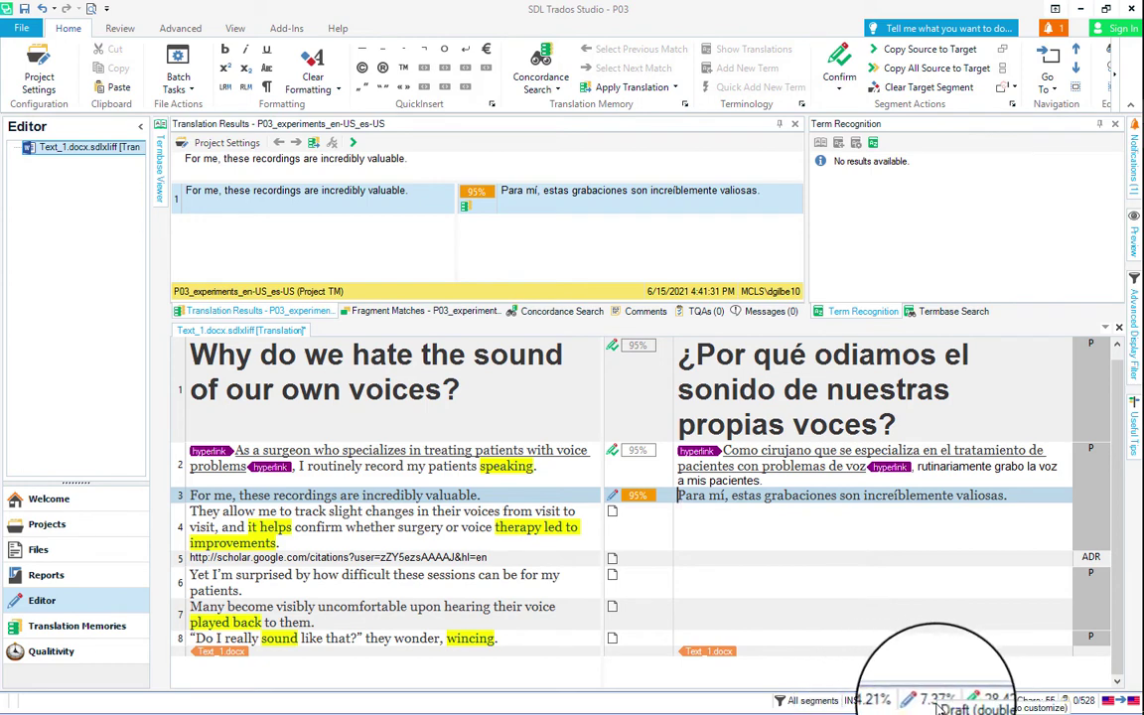
Confirm the 95% matches for segments 3–7 and draft segment 8 up to 'torciéndose'
mouse_move(616, 501)
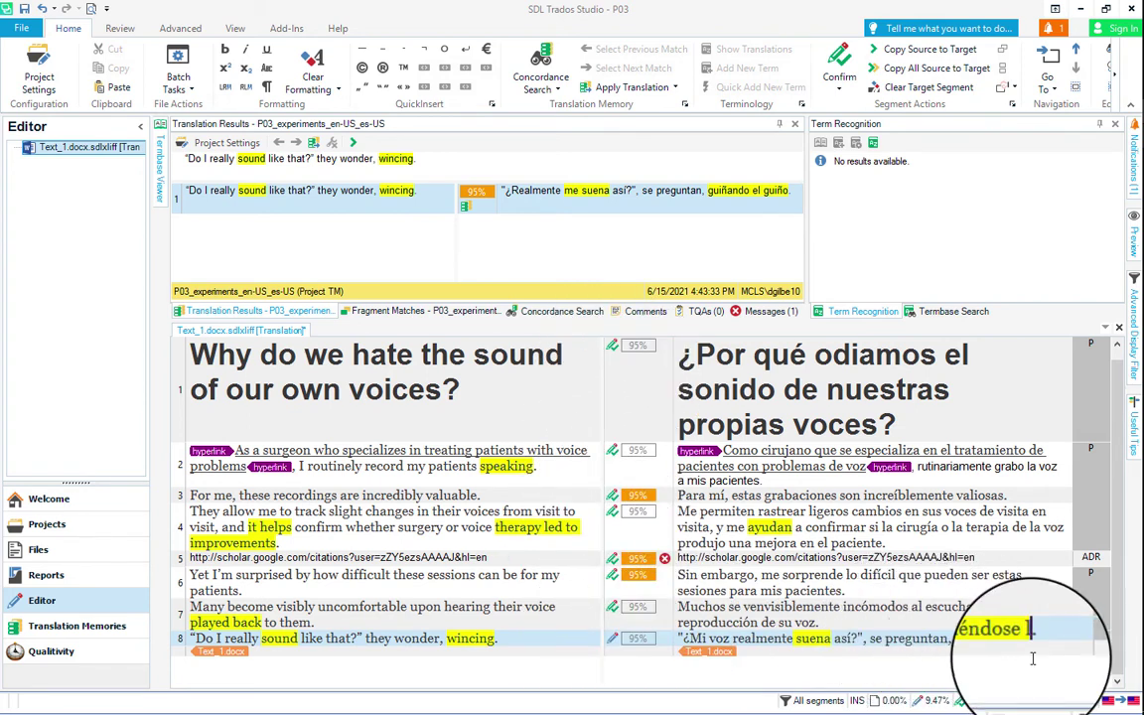
Complete segment 8 as 'torciéndose la cara' and confirm it
type("la cara")
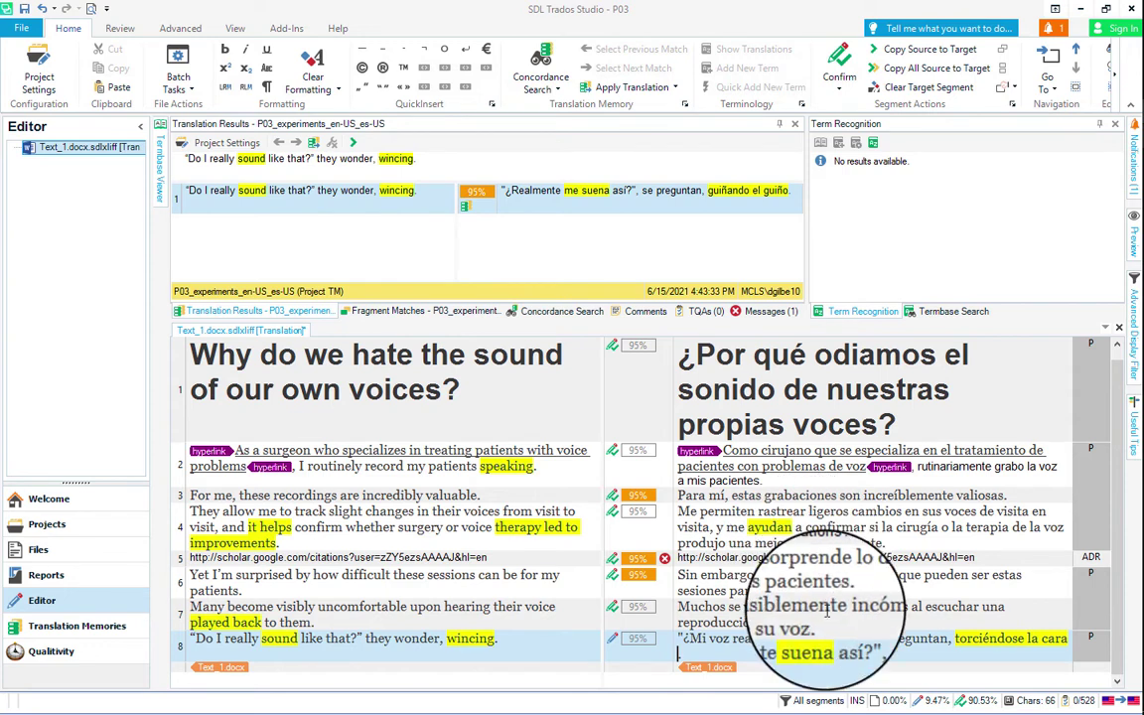
key("BackSpace")
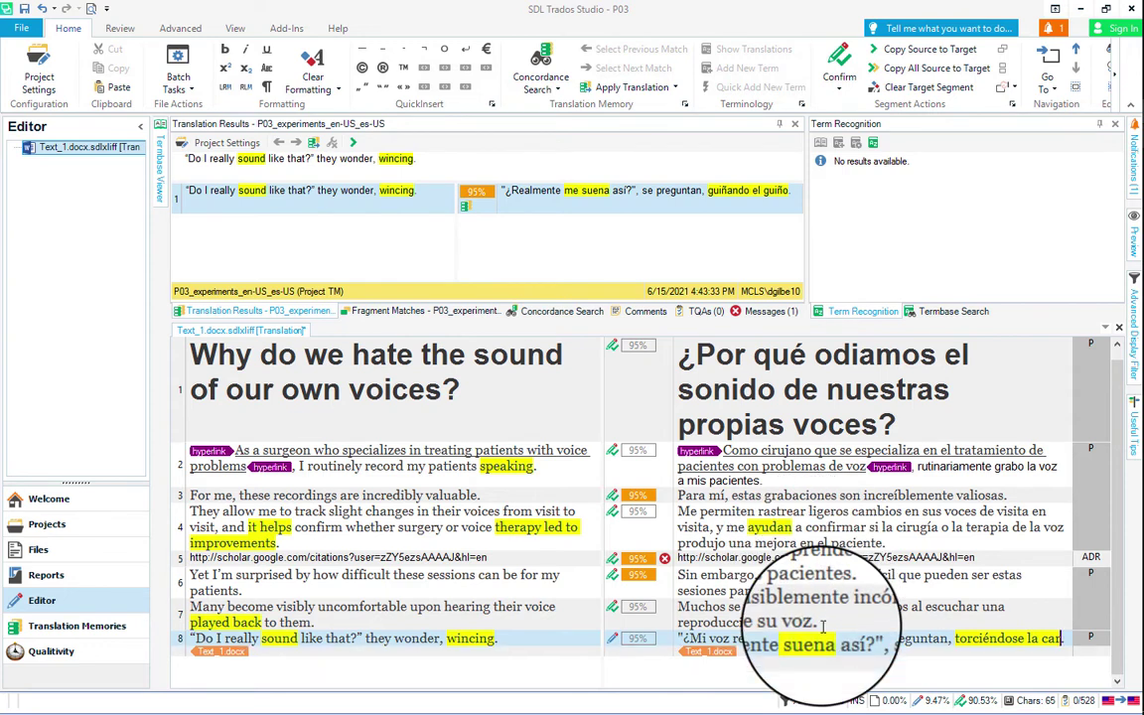
type("a")
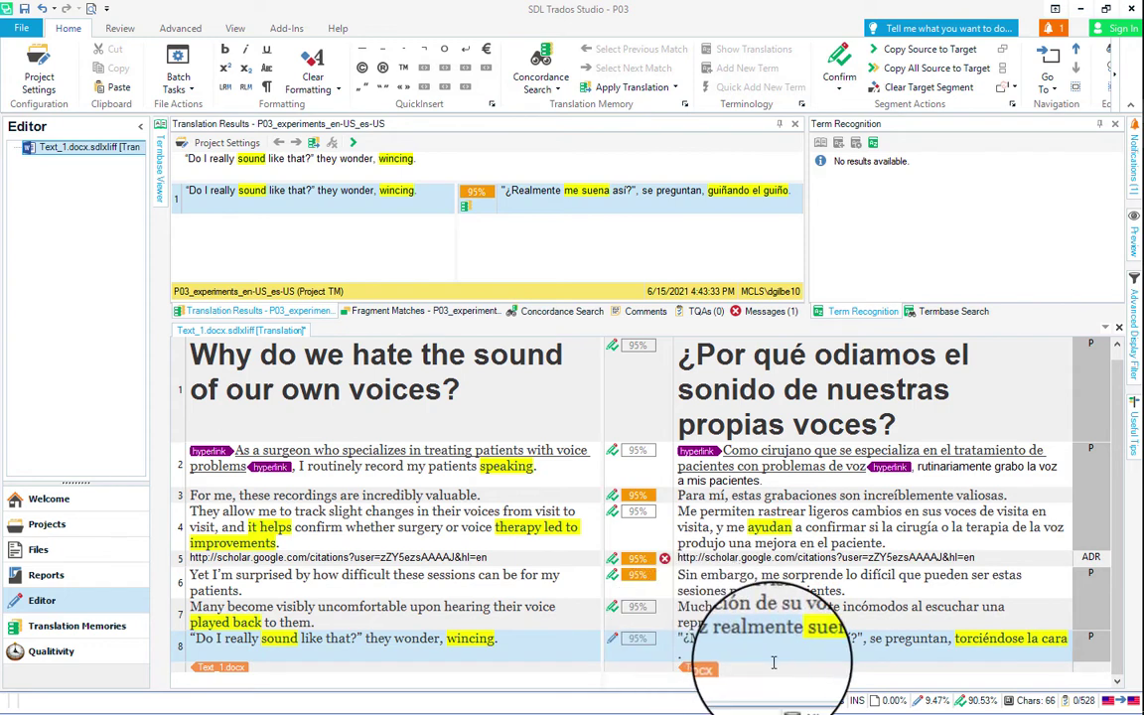
key("ctrl+Return")
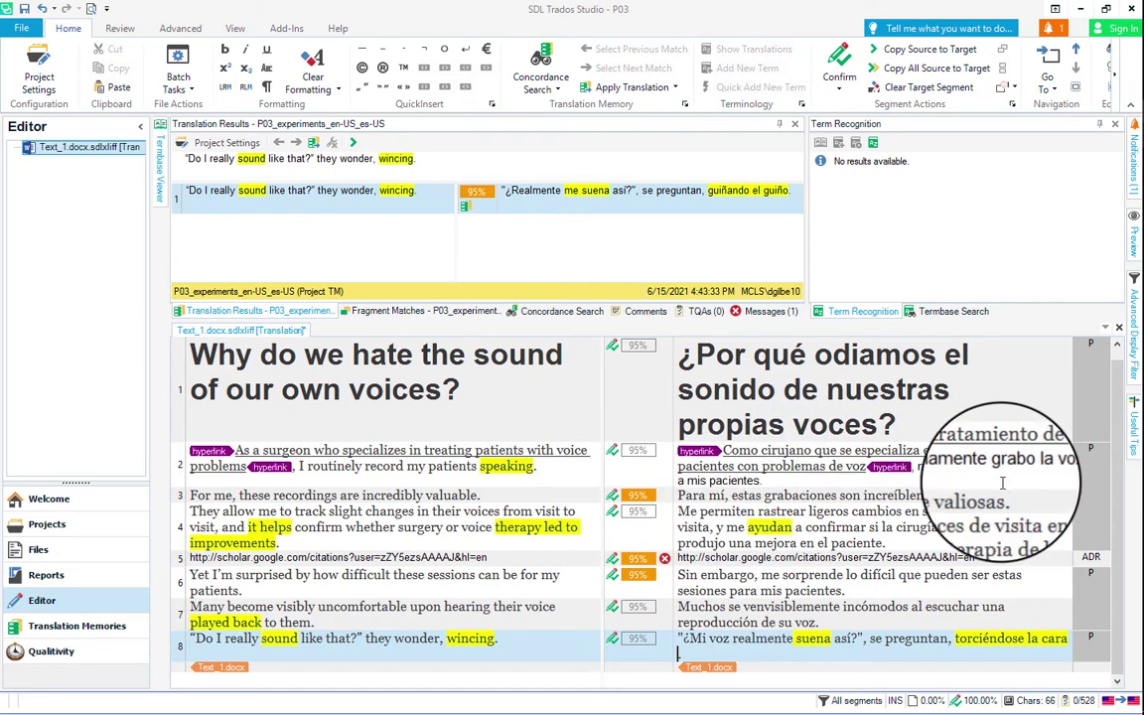
End segment 8 with a period and remove the comma after 'visita' in segment 4
type(".")
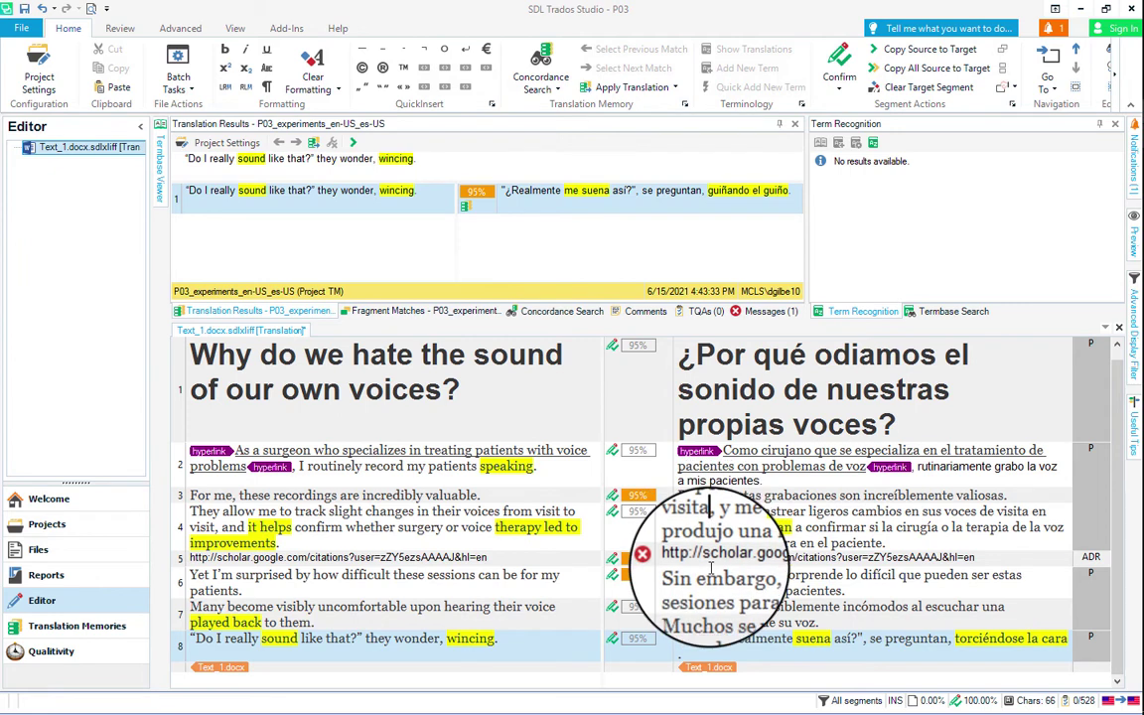
left_click(708, 526)
key("Delete")
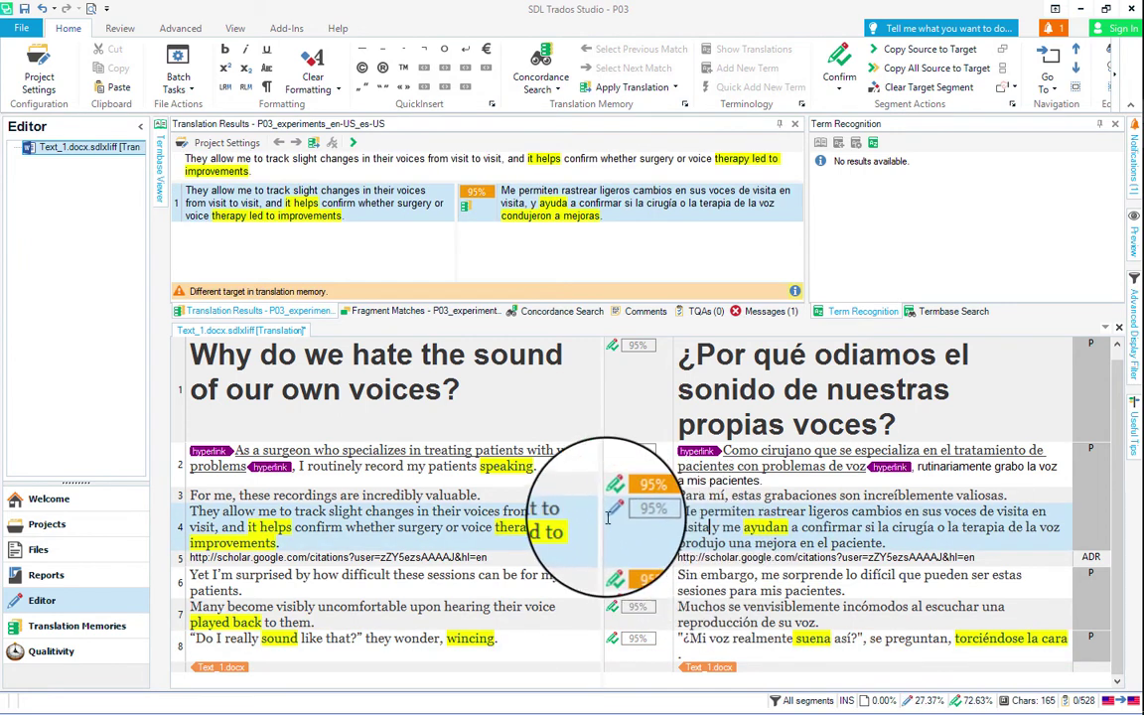
mouse_move(609, 517)
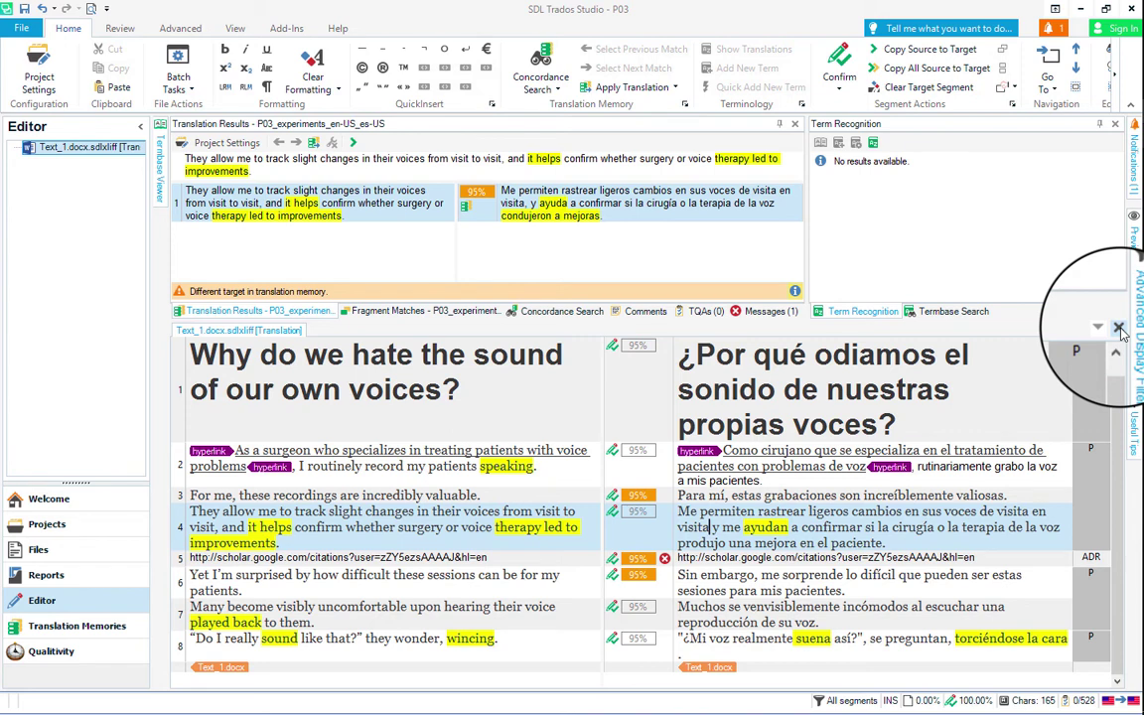
Close the Text_1 document and accept the Project Activity record so it shows Translated at 100%
left_click(1119, 329)
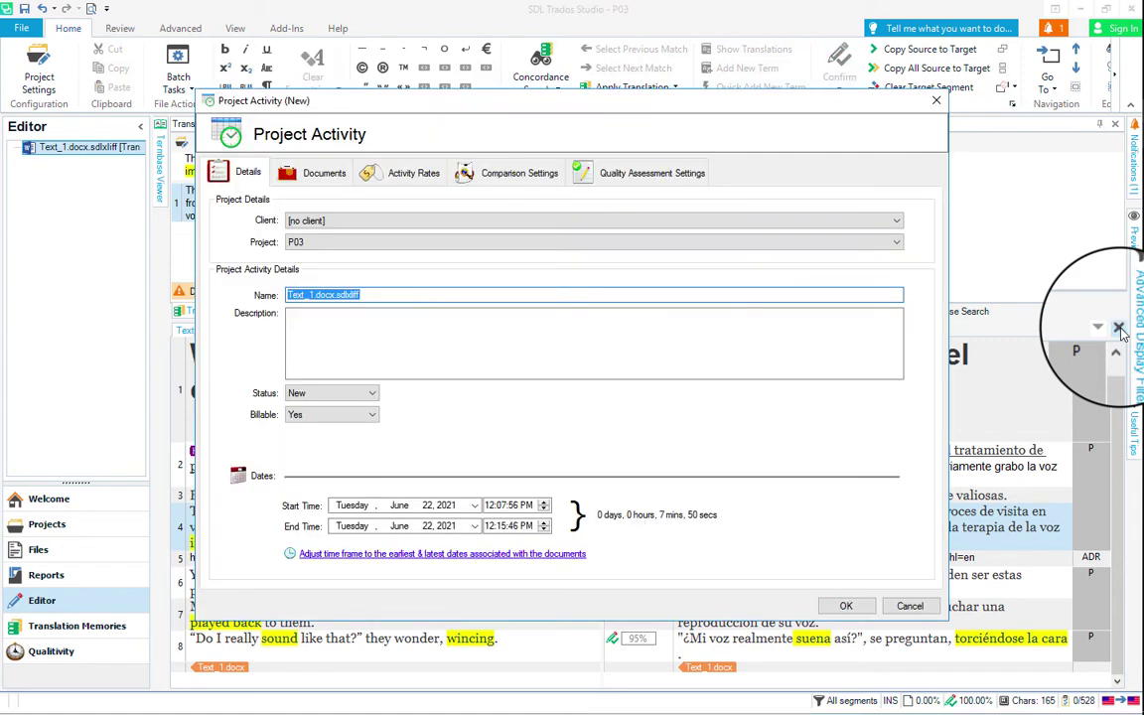
left_click(847, 607)
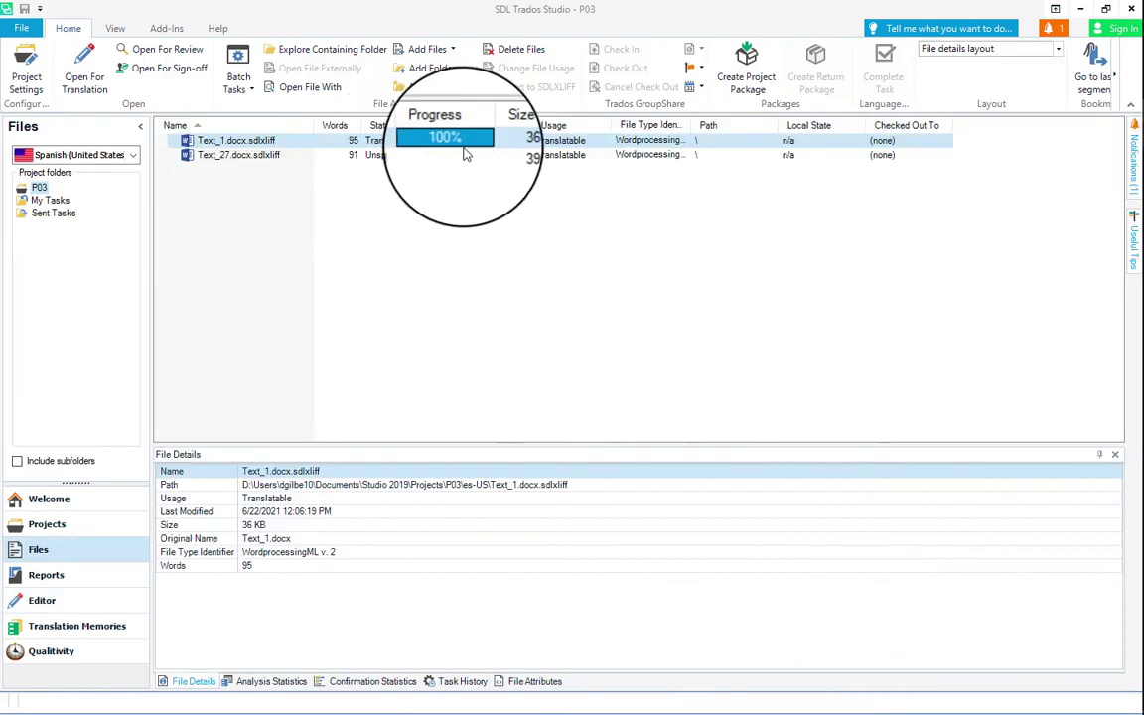
Open Text_27.docx.sdlxliff and fill and confirm all 12 segments with 95% Spanish TM matches
double_click(212, 157)
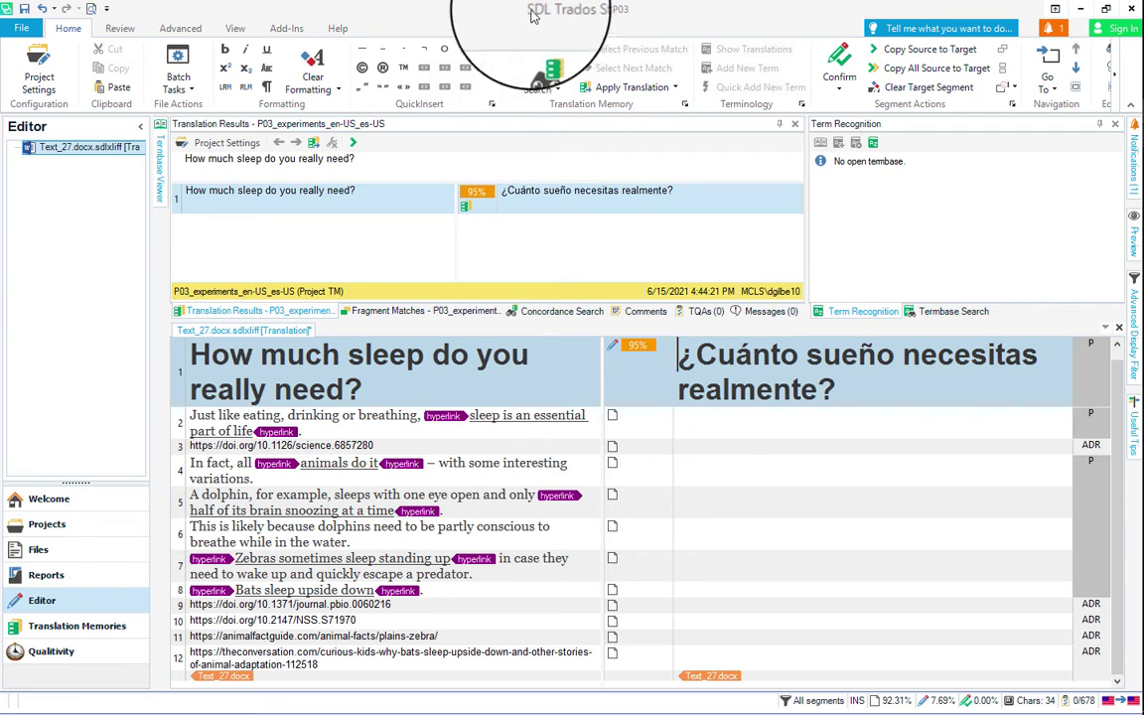
key("ctrl+alt+shift+f")
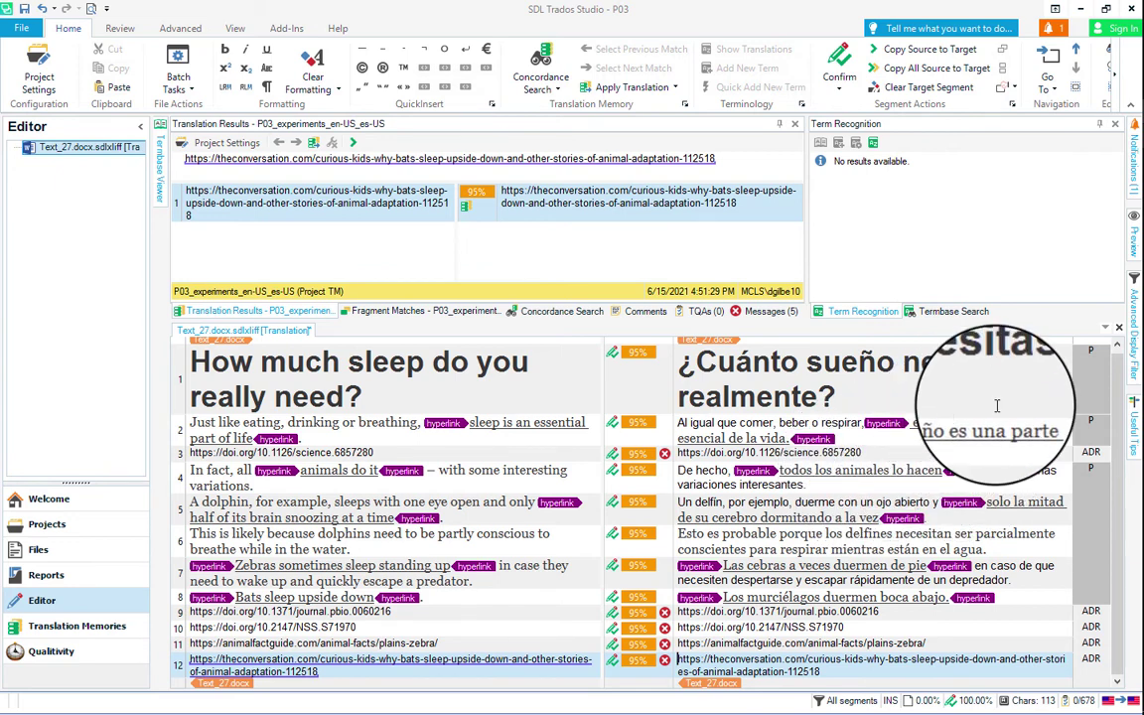
Close Text_27, saving its changes and accepting the Project Activity details
left_click(1119, 327)
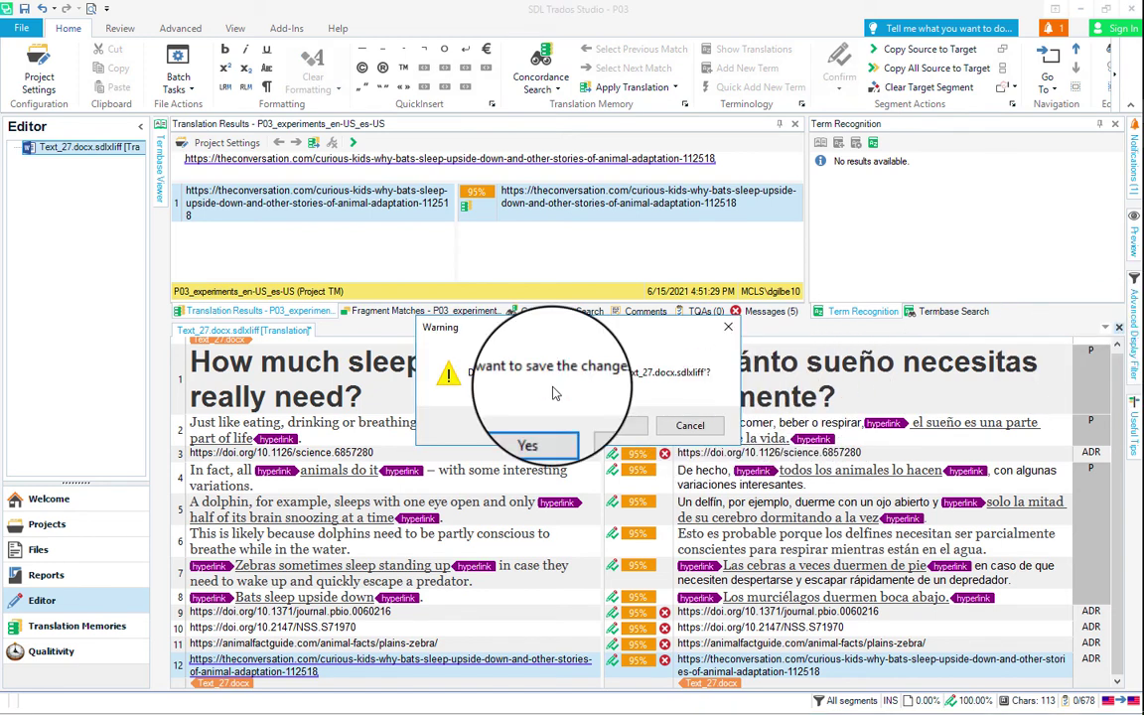
left_click(535, 426)
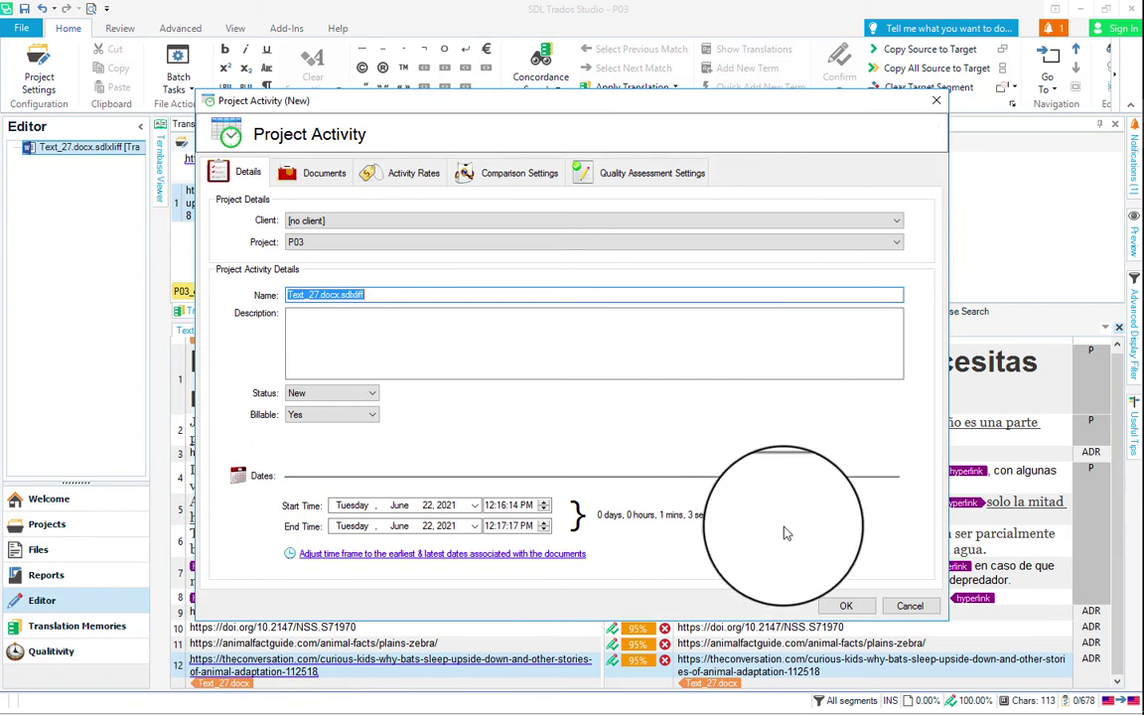
left_click(852, 608)
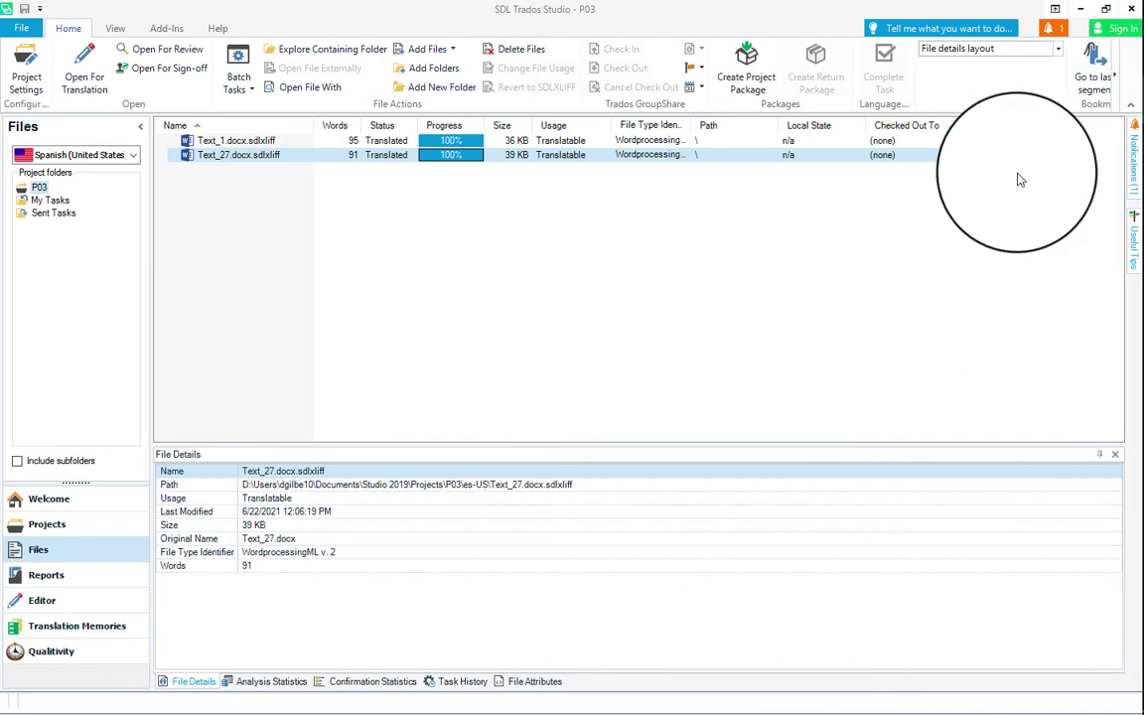
Quit Trados Studio, then open and dismiss the Amazon WorkSpaces menu without choosing anything
left_click(1132, 9)
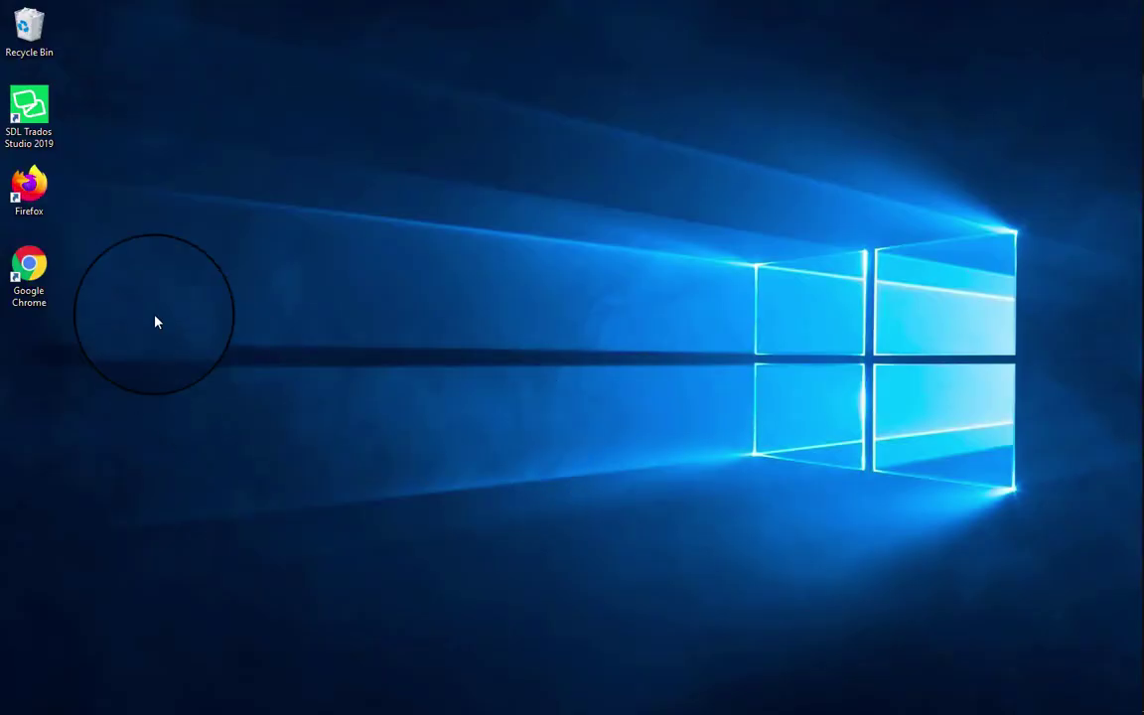
mouse_move(149, 8)
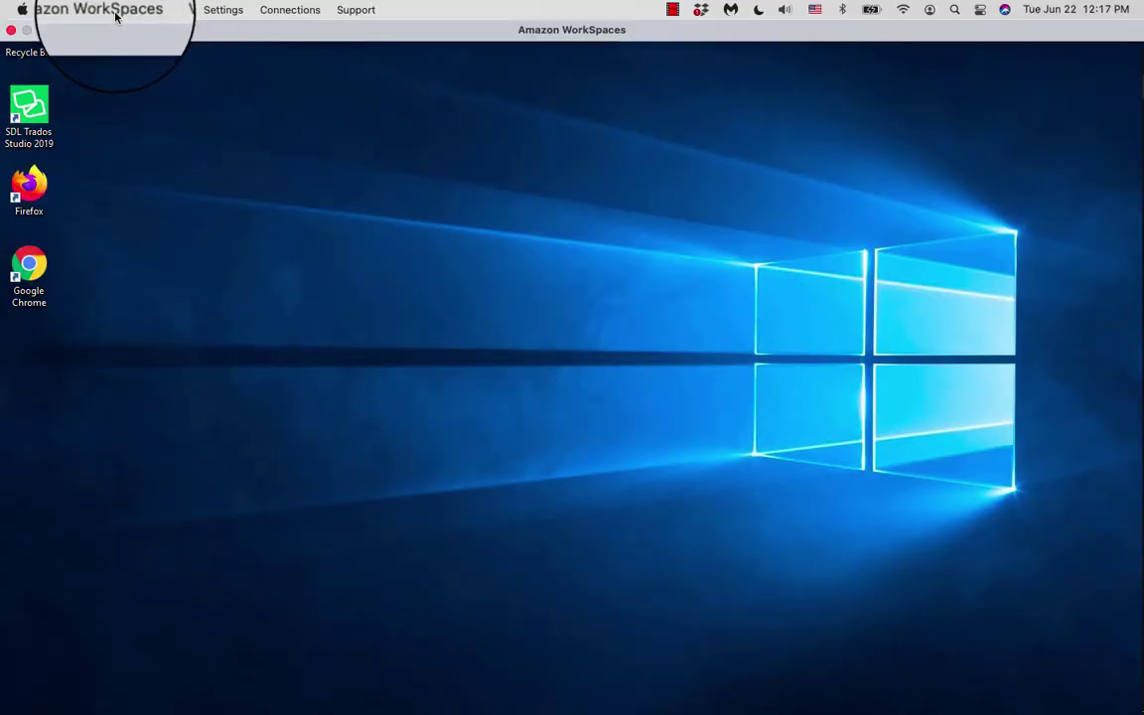
left_click(117, 10)
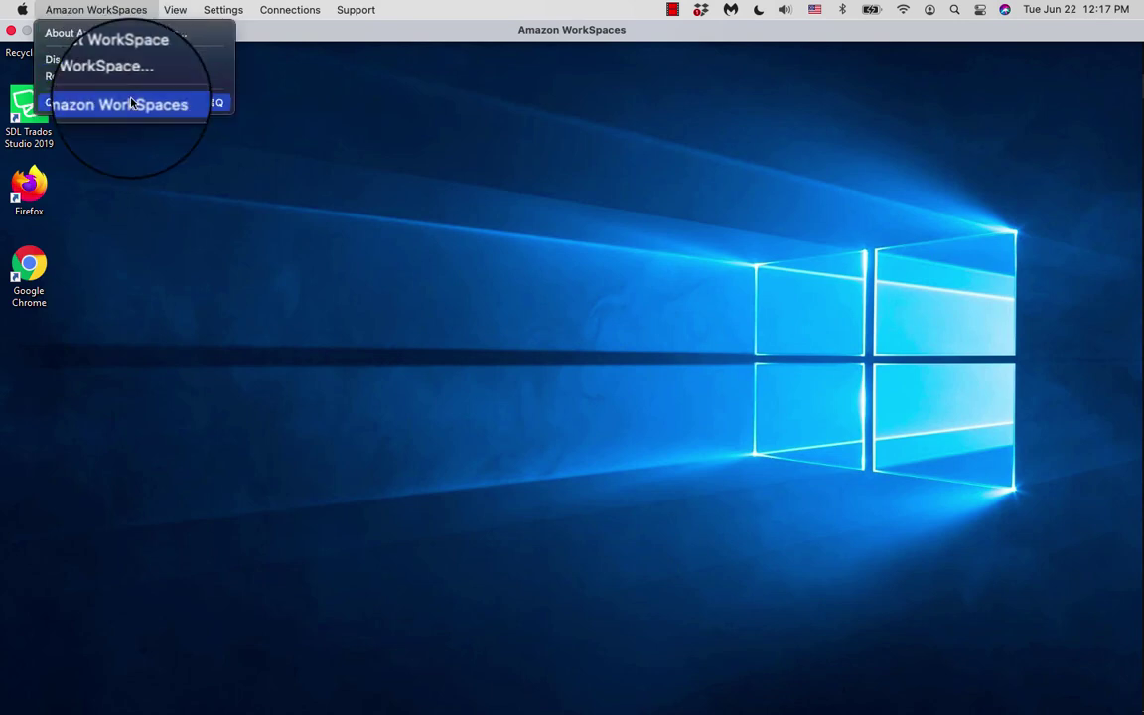
left_click(529, 118)
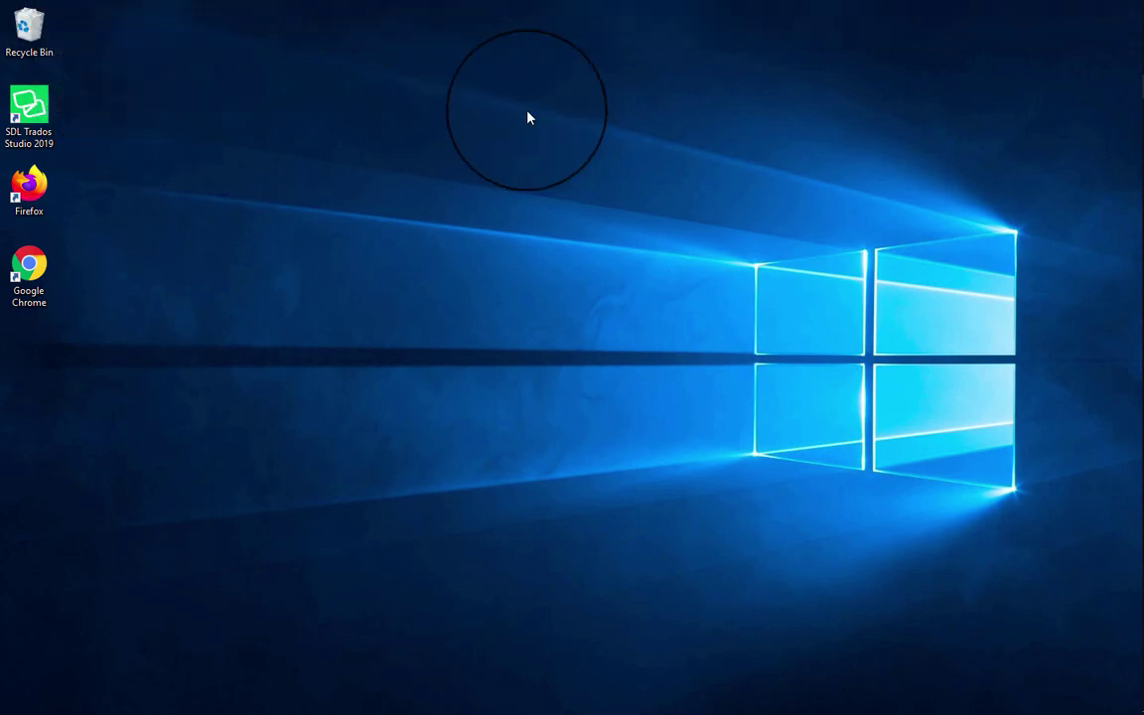